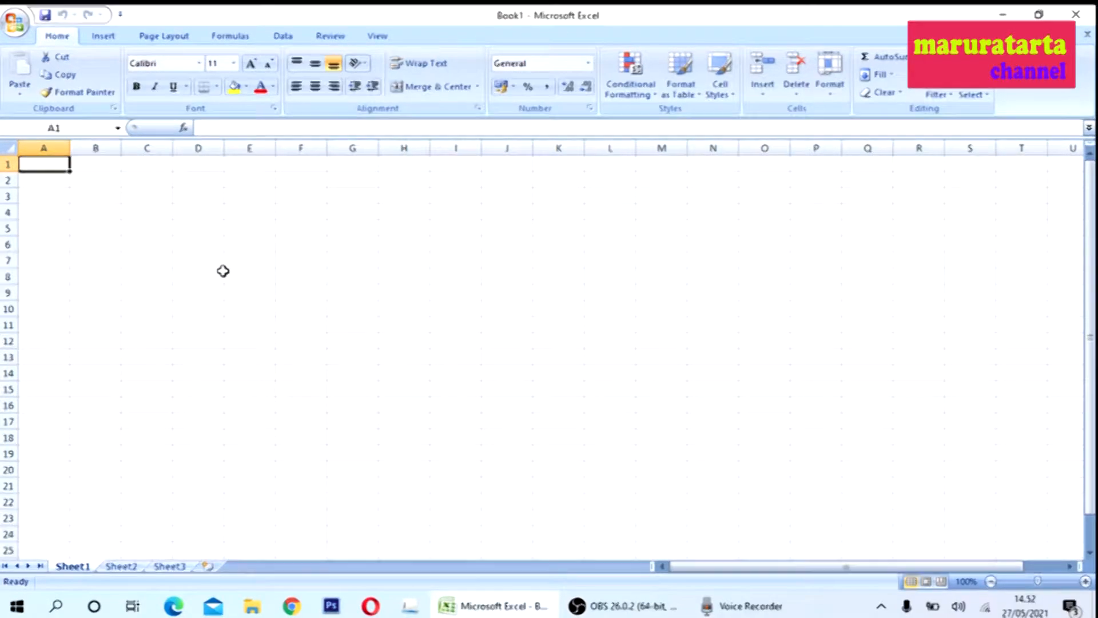
Jump to the last column and the last row of the empty sheet, returning to cell A1 after each.
key("ctrl+Right")
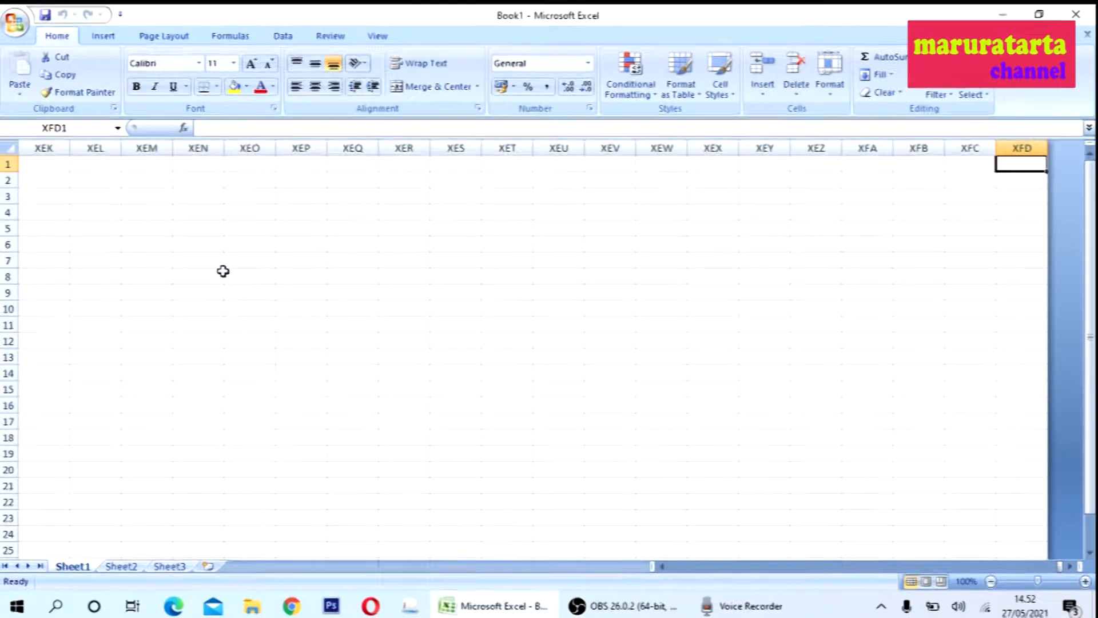
key("ctrl+Home")
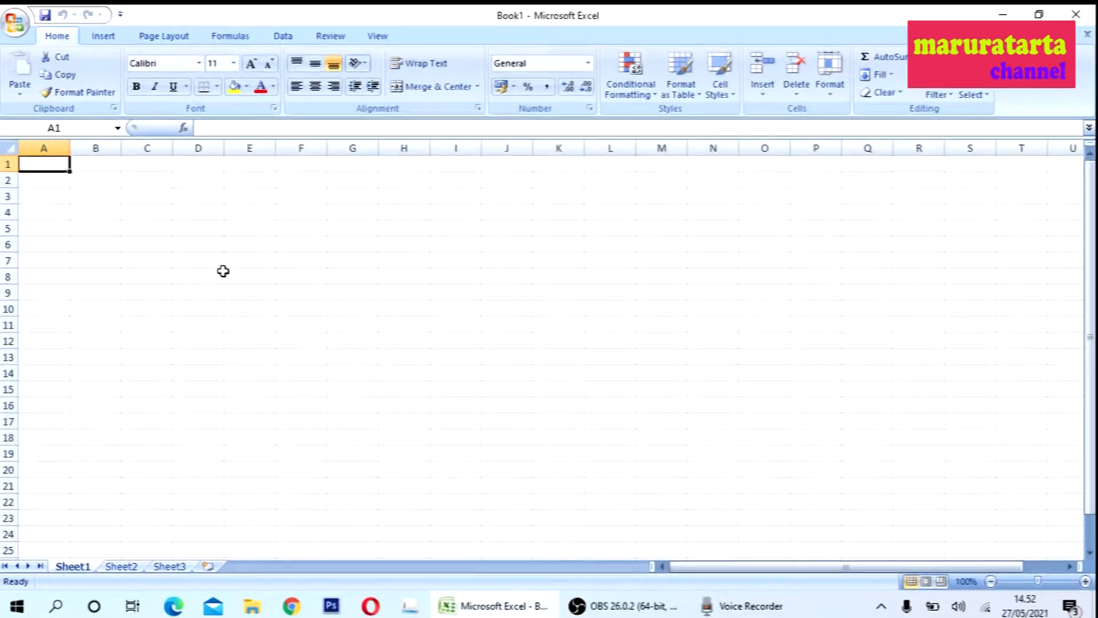
key("ctrl+Down")
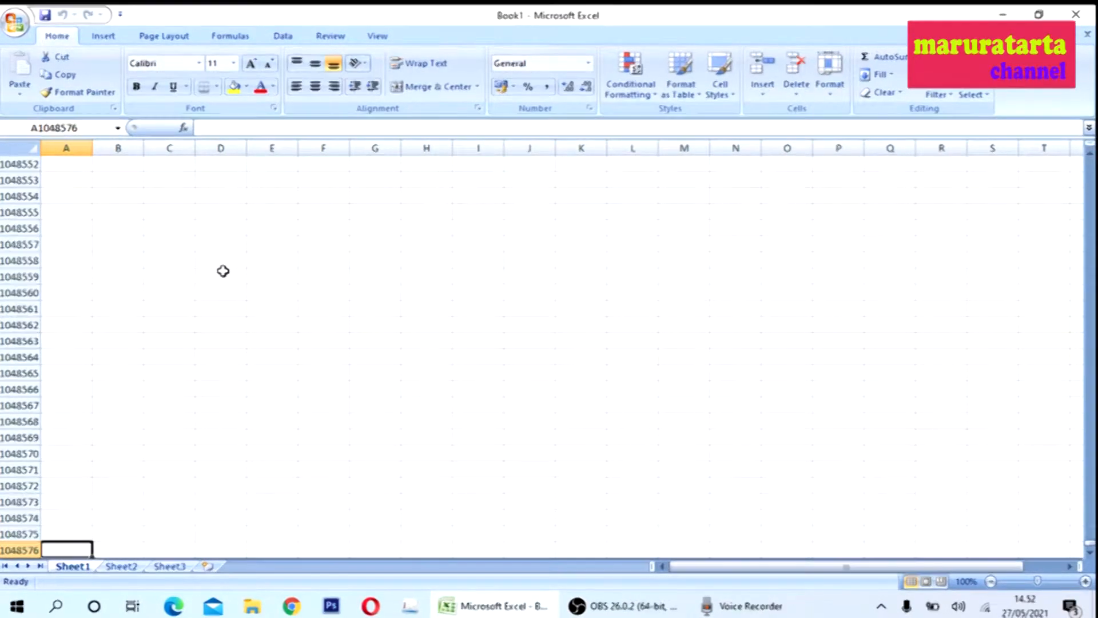
key("ctrl+Up")
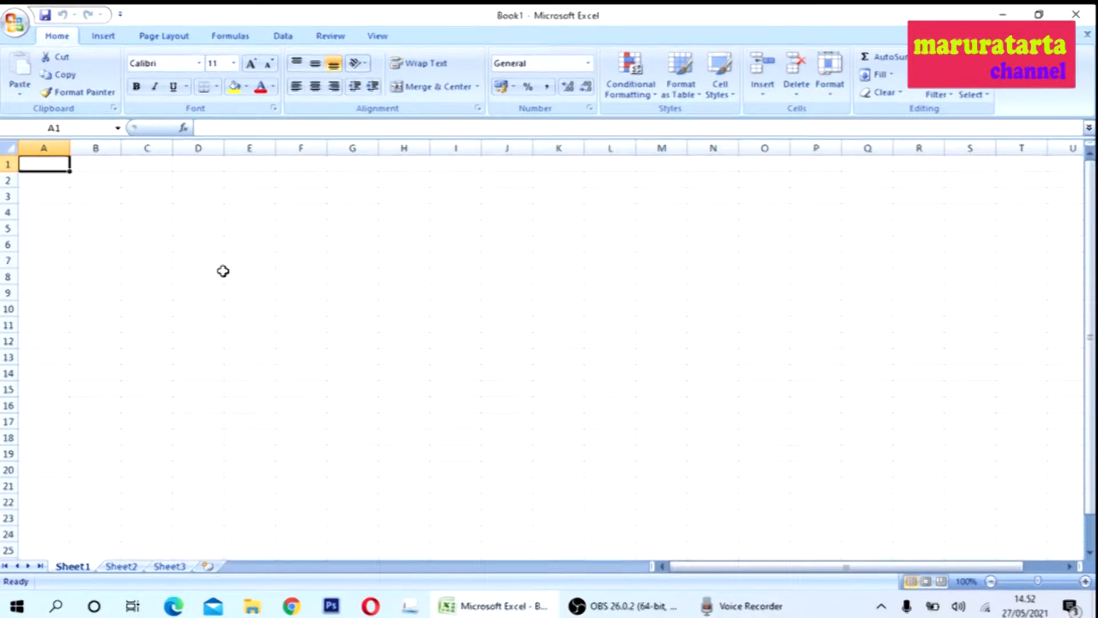
Enter the table title NILAI SISWA KELAS IIA IPA in cell B4.
key("Right")
key("Down")
key("Down")
key("Right")
key("Right")
key("Left")
key("Left")
key("Right")
key("Right")
key("Down")
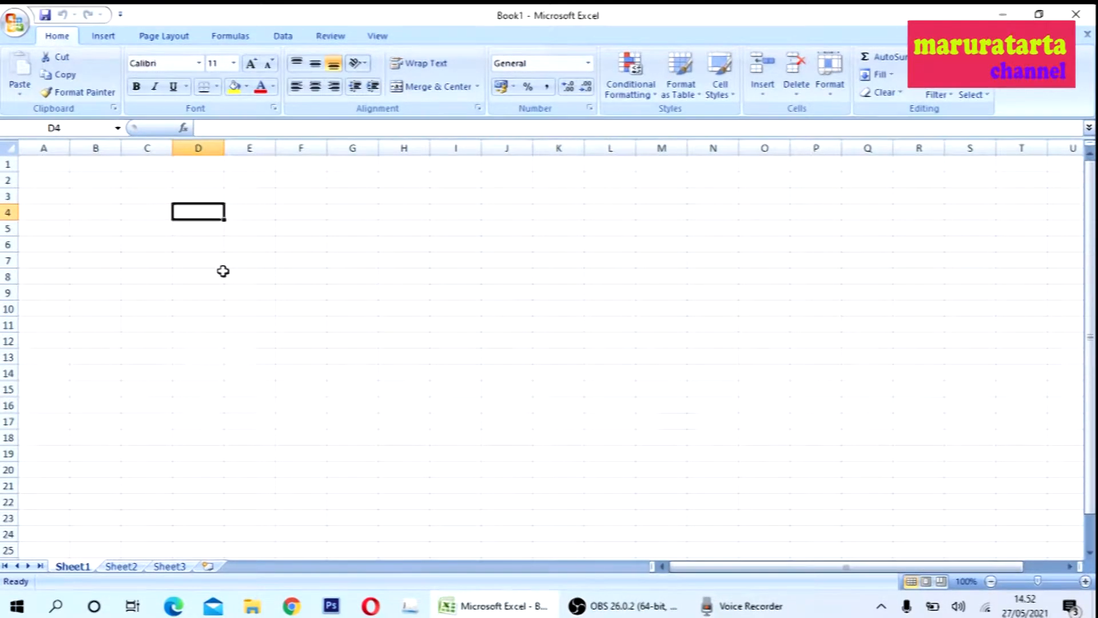
key("Left")
key("Left")
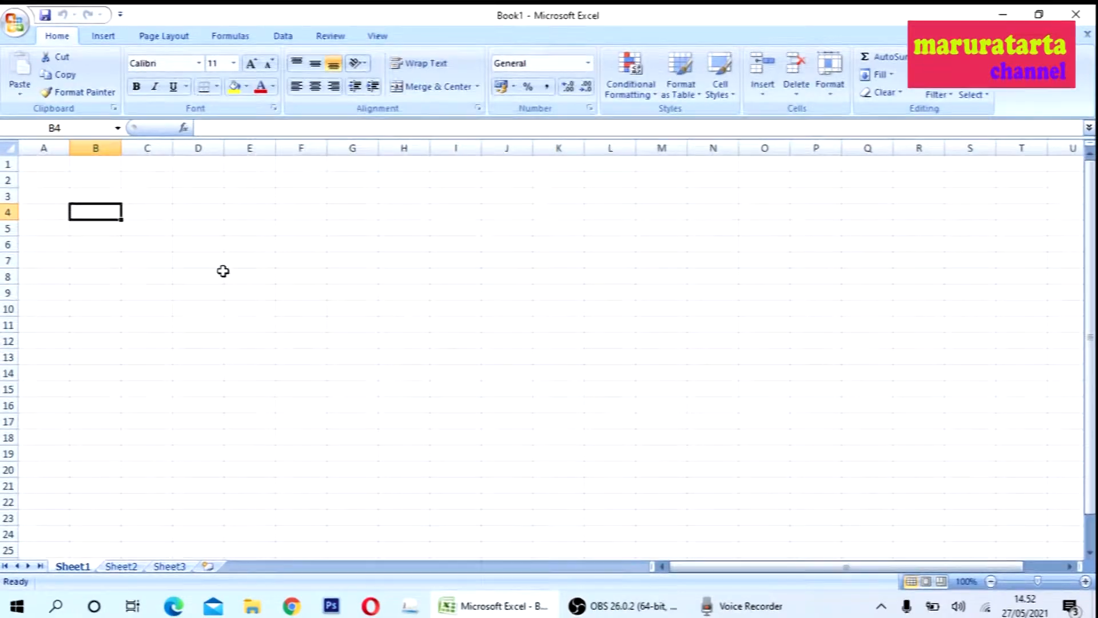
type("NILAI SISWA")
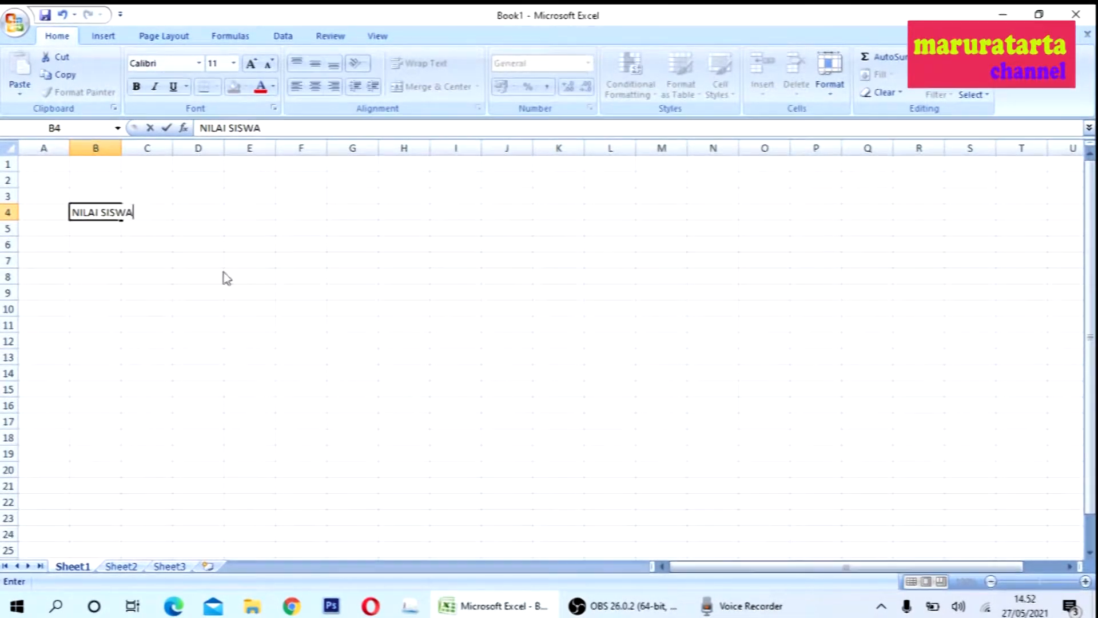
type(" KELAS IIA")
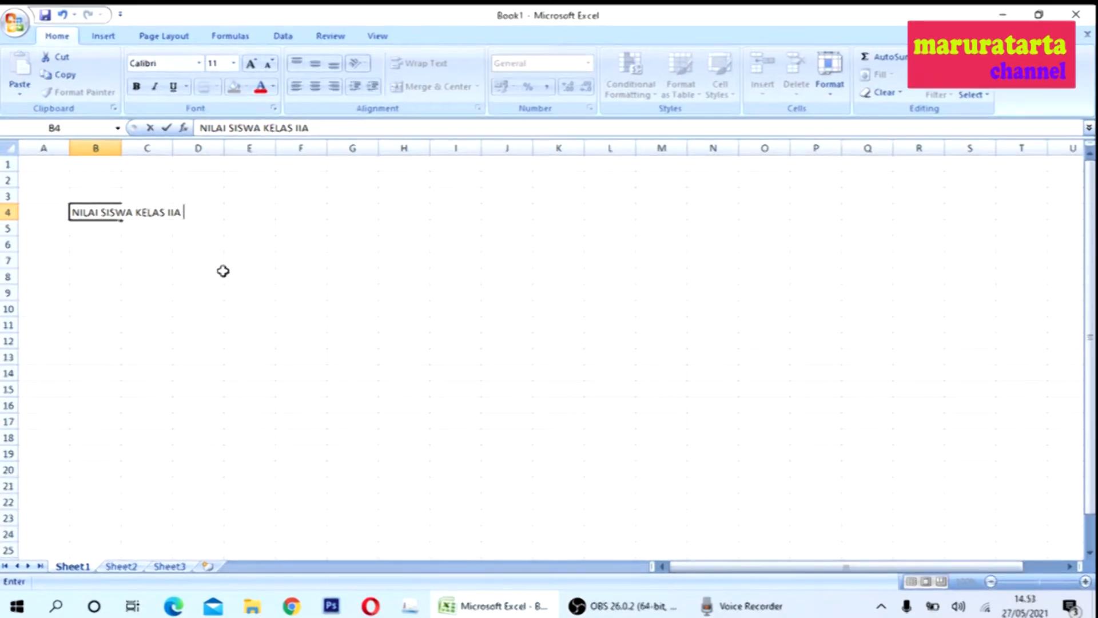
type(" IPA")
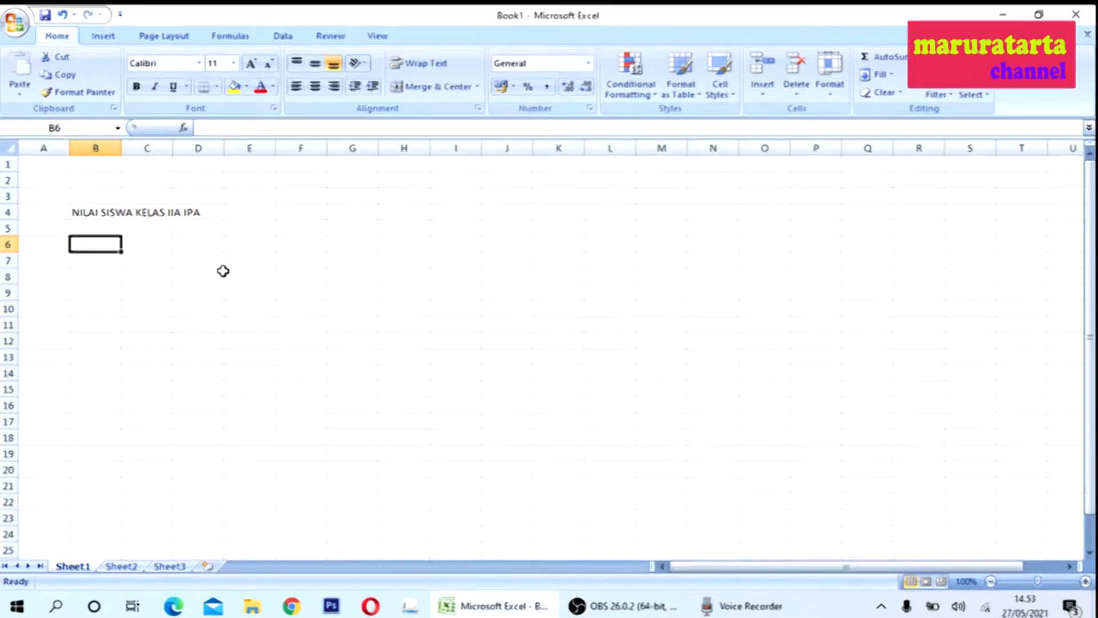
Enter the column headings NO, NAMA SISWA, NILAI and KETERANGAN in cells B6 to E6.
type("NO")
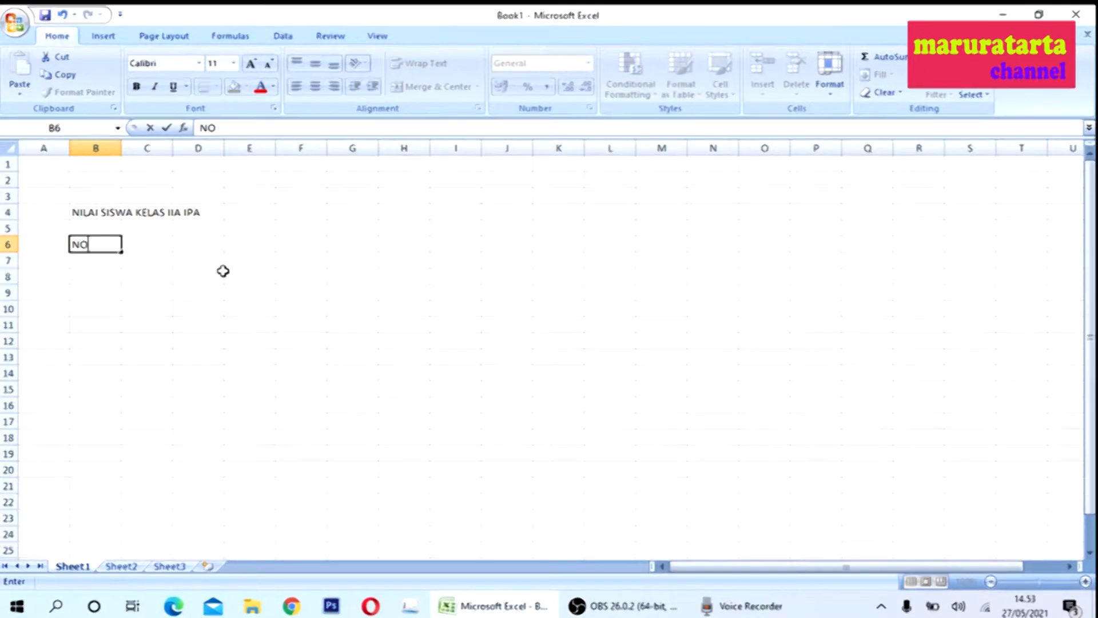
key("Tab")
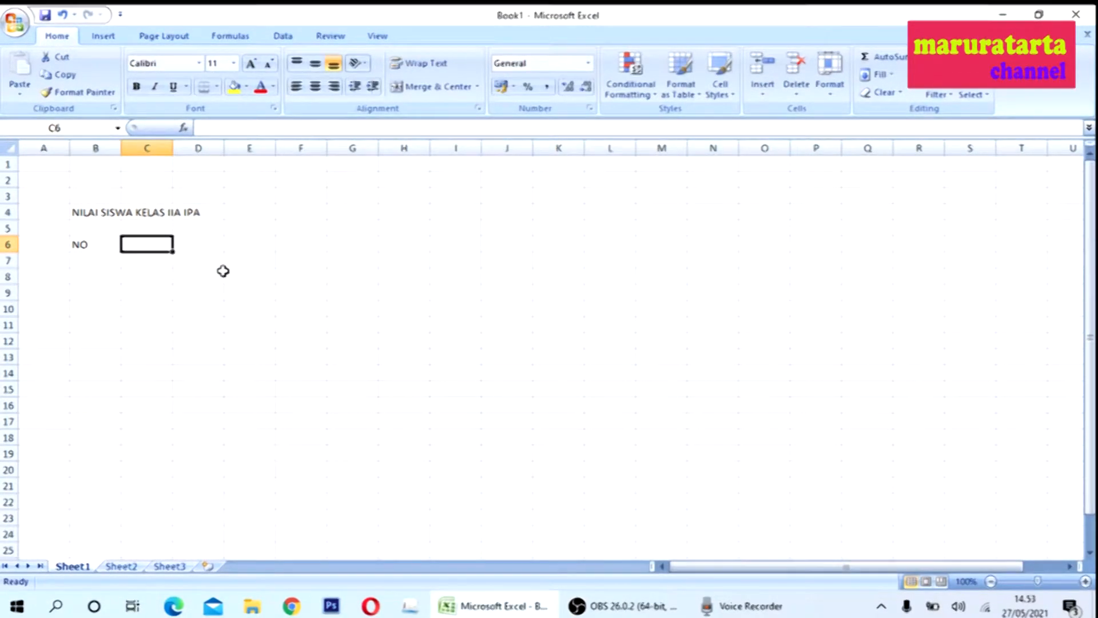
type("NAMA SISW")
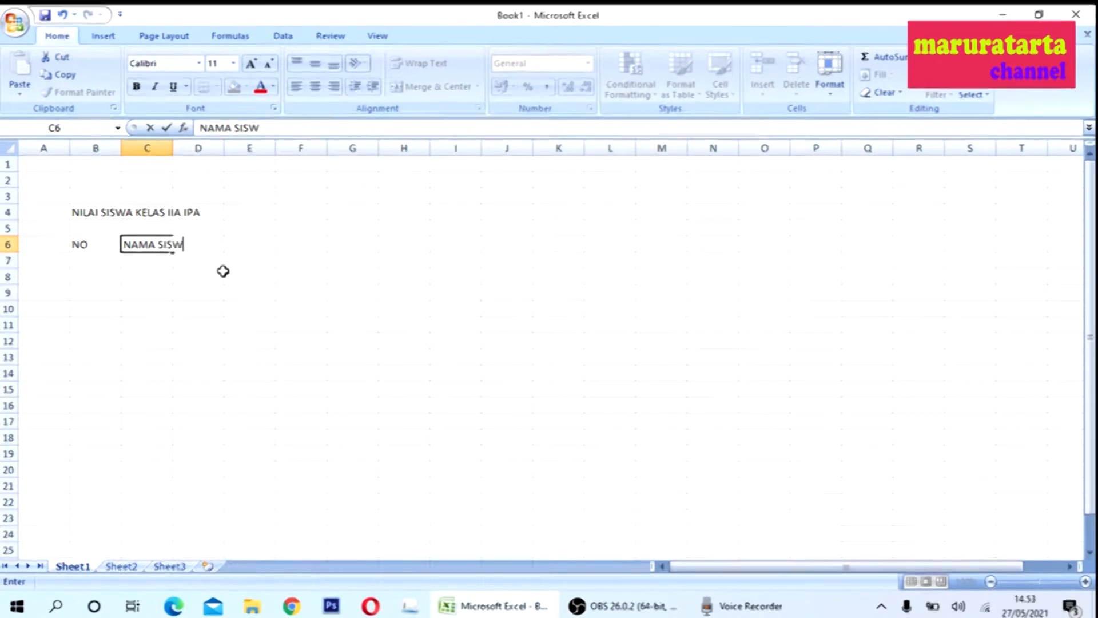
type("NILAI")
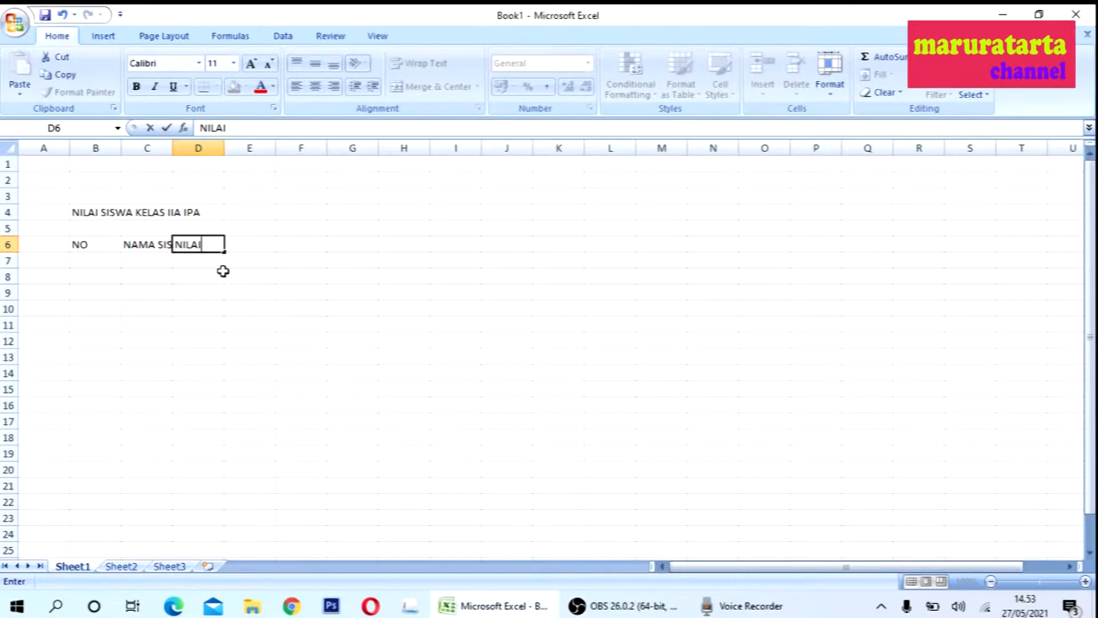
key("Tab")
type("KETERANGAN")
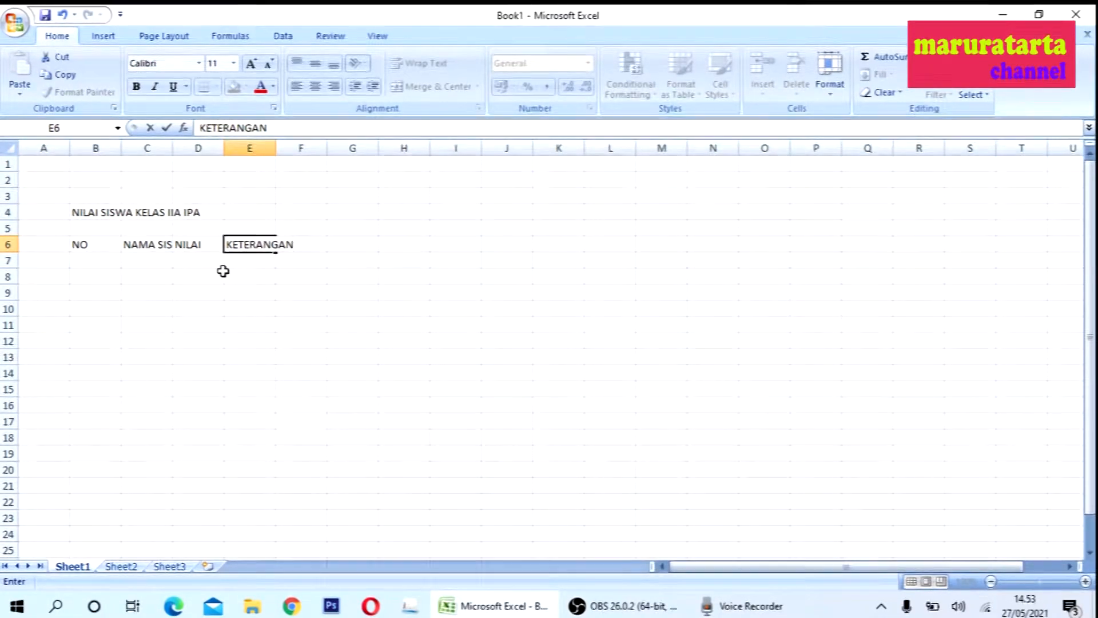
left_click(166, 259)
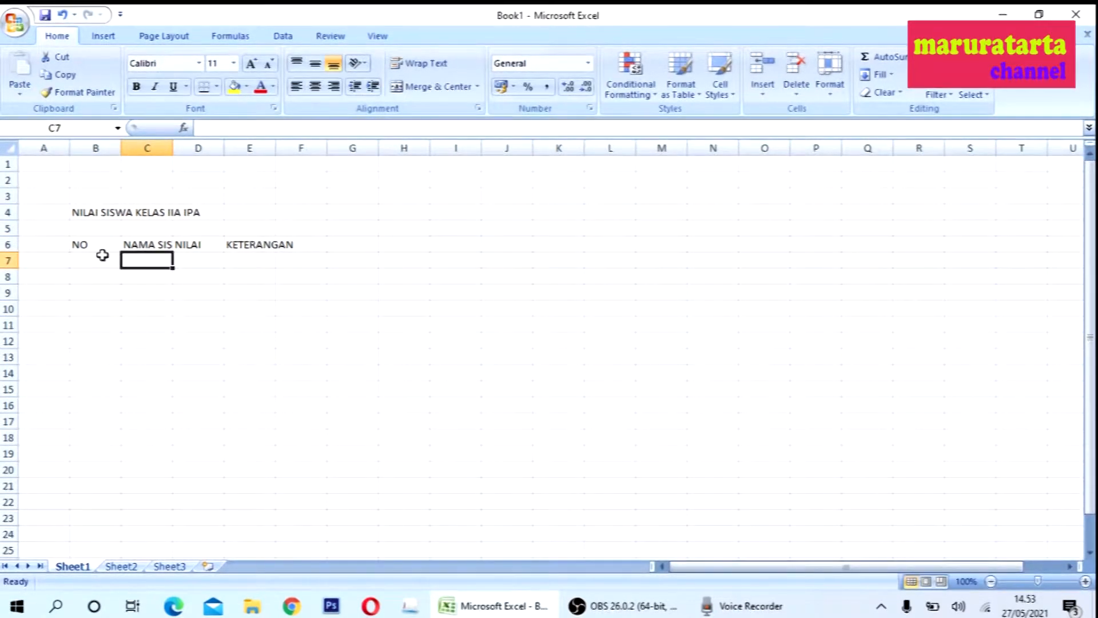
Number the rows under the NO heading from 1 to 10 in cells B7 to B16.
left_click(105, 247)
key("Down")
type("1")
key("Return")
type("2")
key("Return")
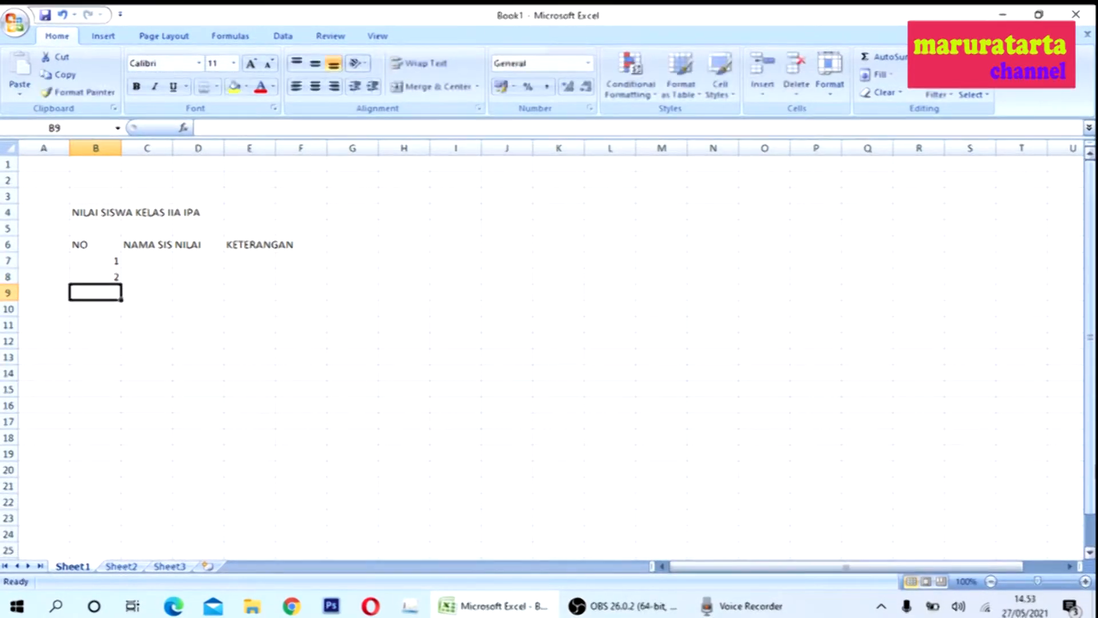
type("3")
key("Return")
type("4")
key("Return")
type("5")
key("Return")
type("6")
key("Return")
type("7")
key("Return")
type("8")
key("Return")
type("9")
key("Return")
type("10")
key("Right")
Narrow column B to about half its width so it just fits the NO heading and row numbers.
key("Up")
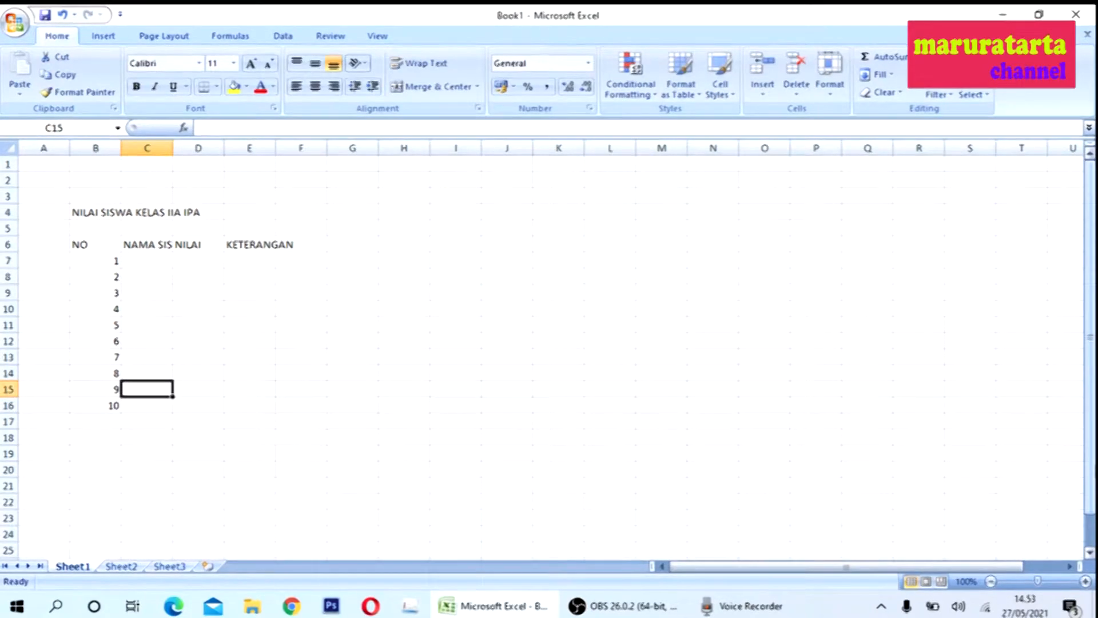
key("Up")
key("Up")
key("Up")
key("Up")
key("Up")
key("Up")
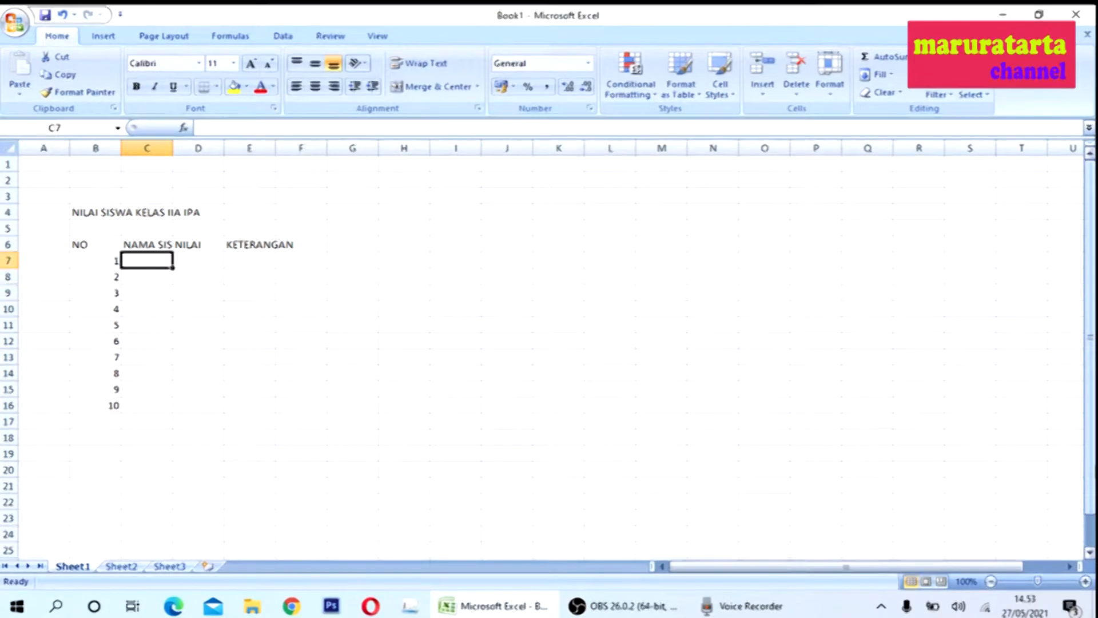
key("Right")
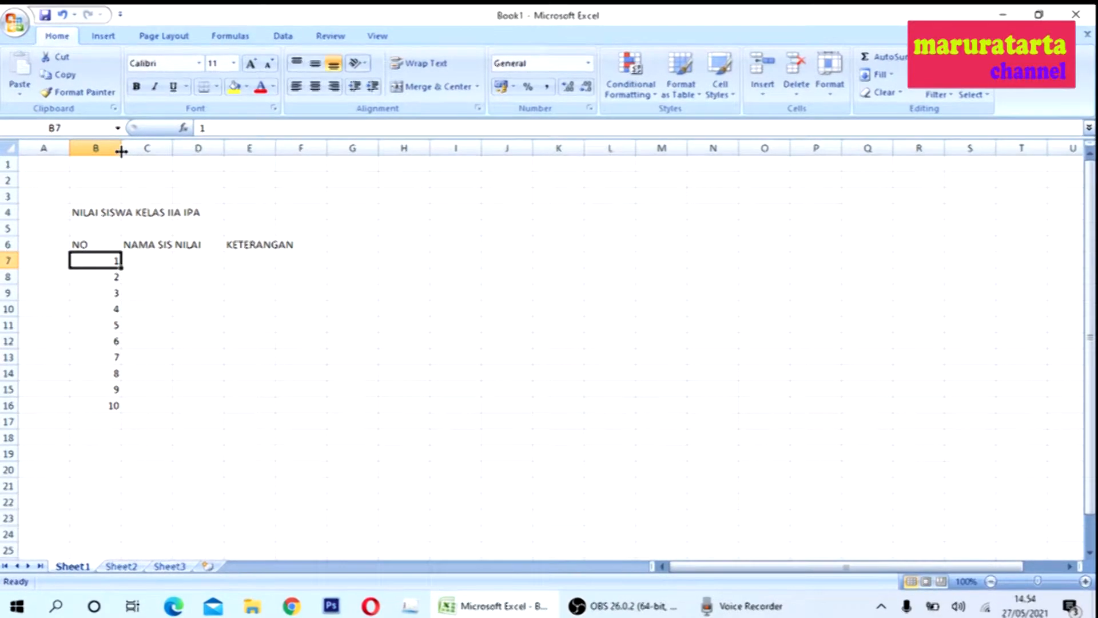
left_click_drag(121, 151, 94, 158)
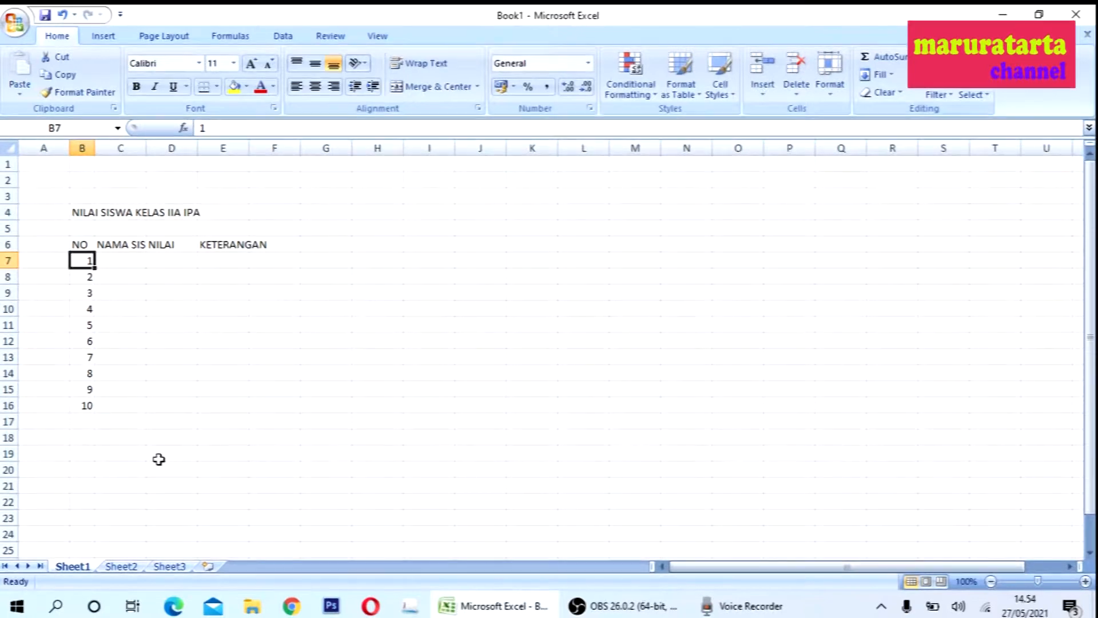
Widen column C to about 14.57 so the NAMA SISWA heading fits.
left_click(118, 243)
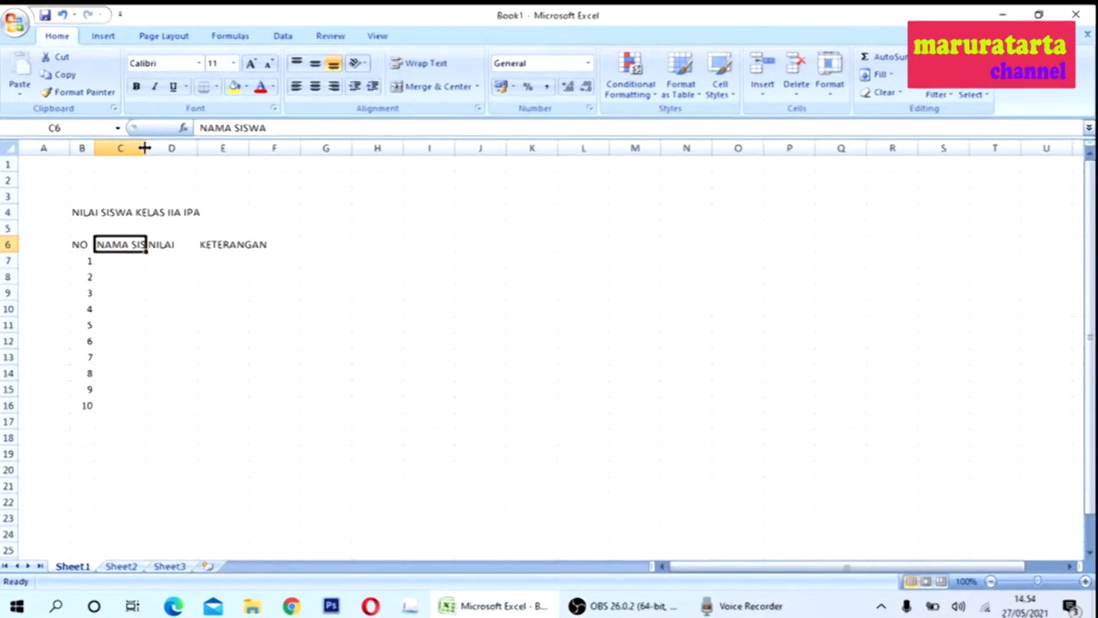
left_click_drag(146, 148, 182, 154)
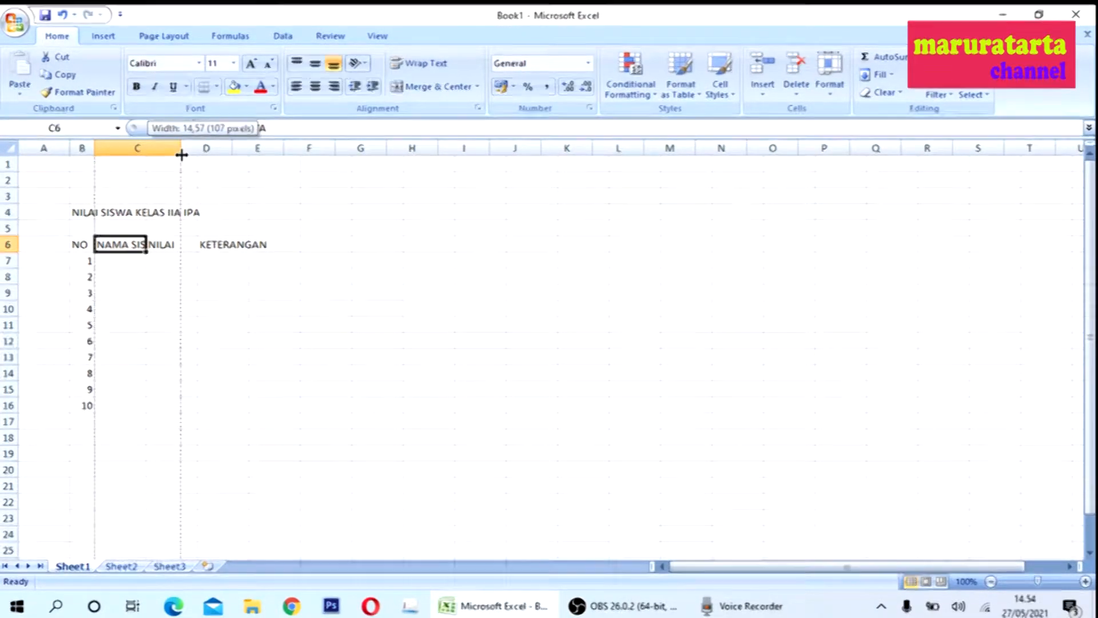
left_click_drag(181, 154, 181, 154)
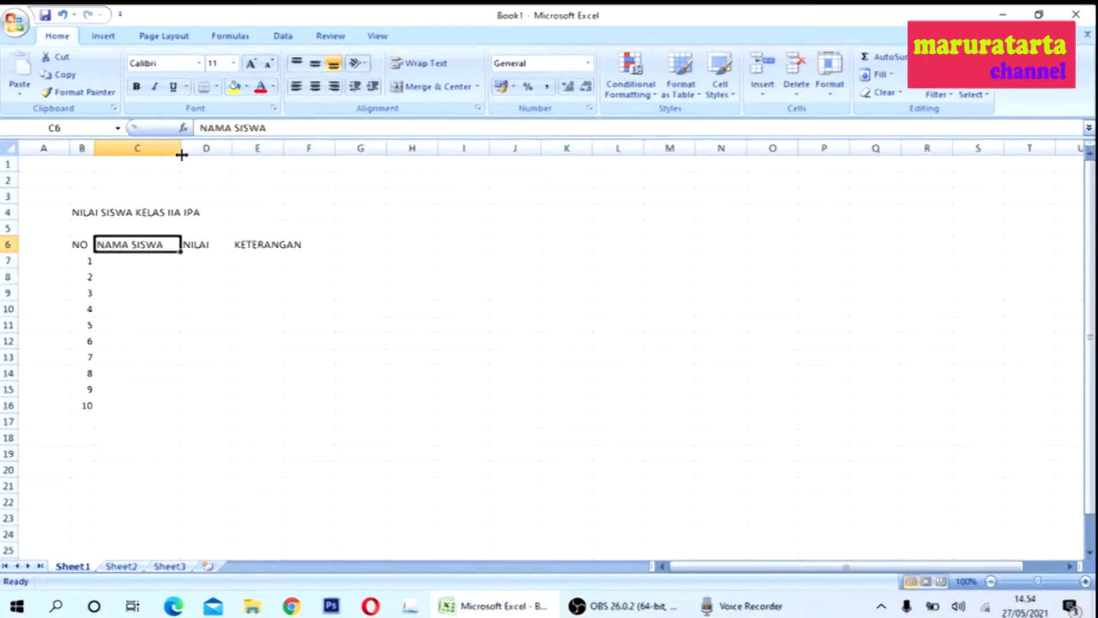
Enter the names of the first five students under the NAMA SISWA heading in cells C7 to C11.
left_click(155, 258)
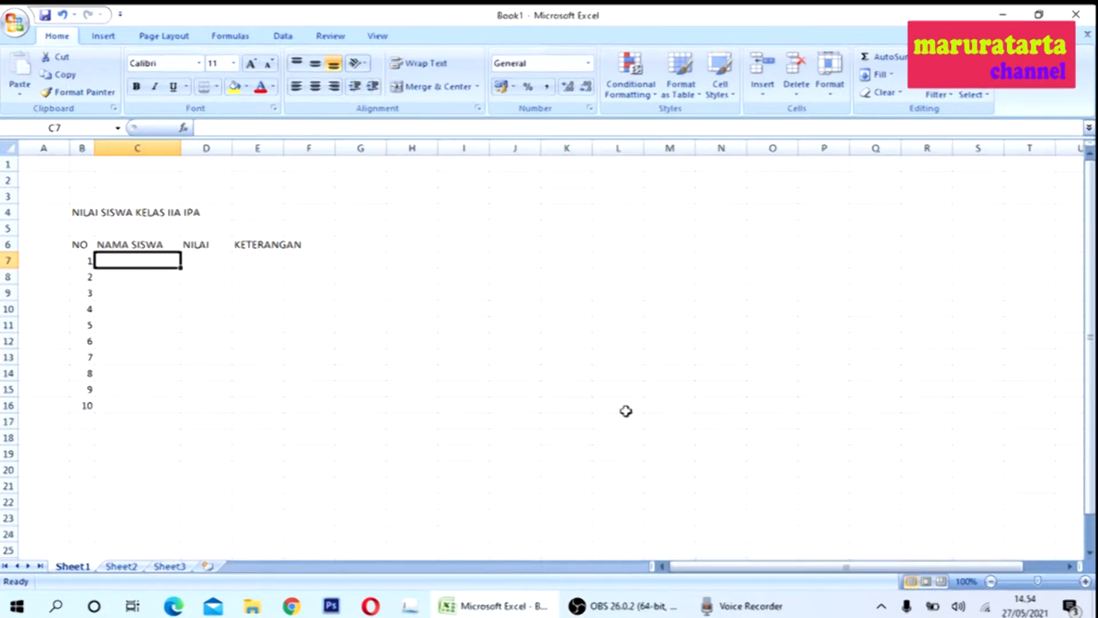
type("RONY")
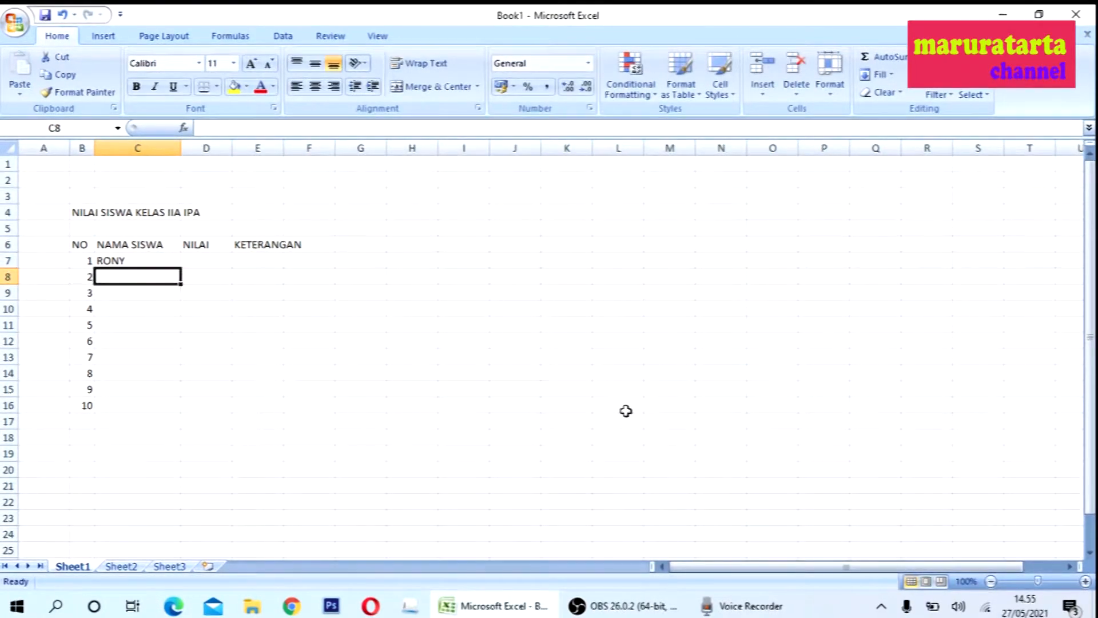
type("DU")
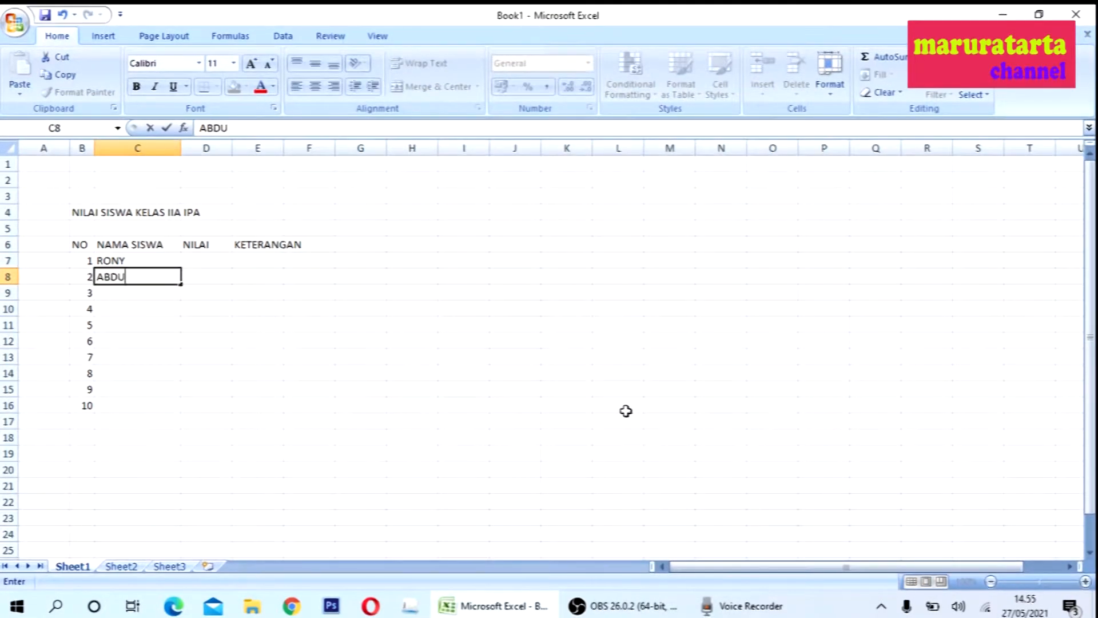
type("L MALIQ")
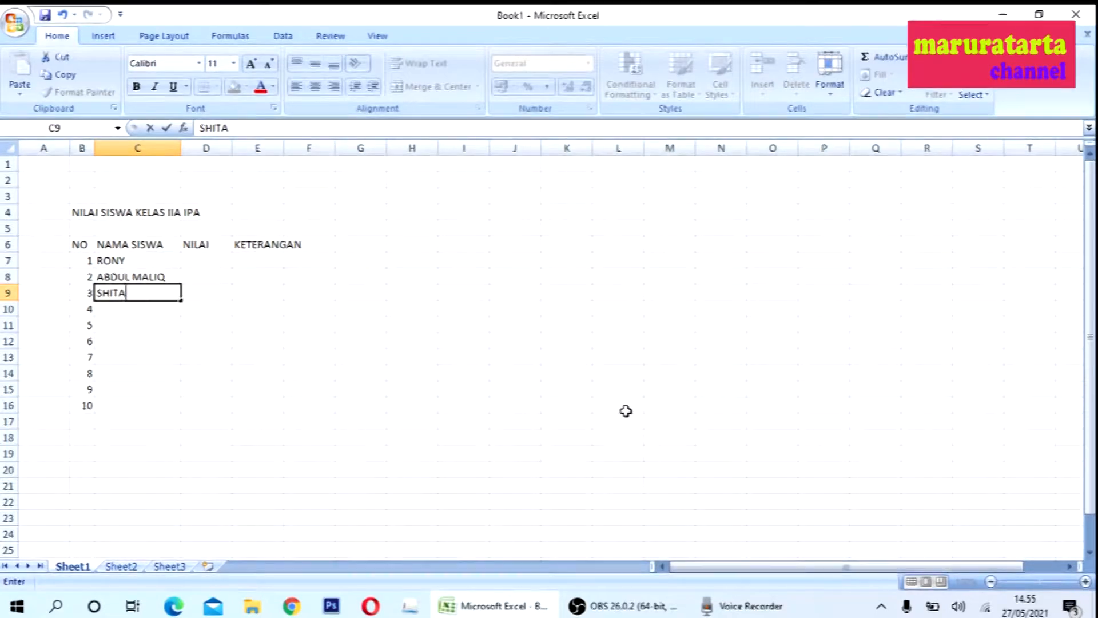
type("SHINTA LOREZA")
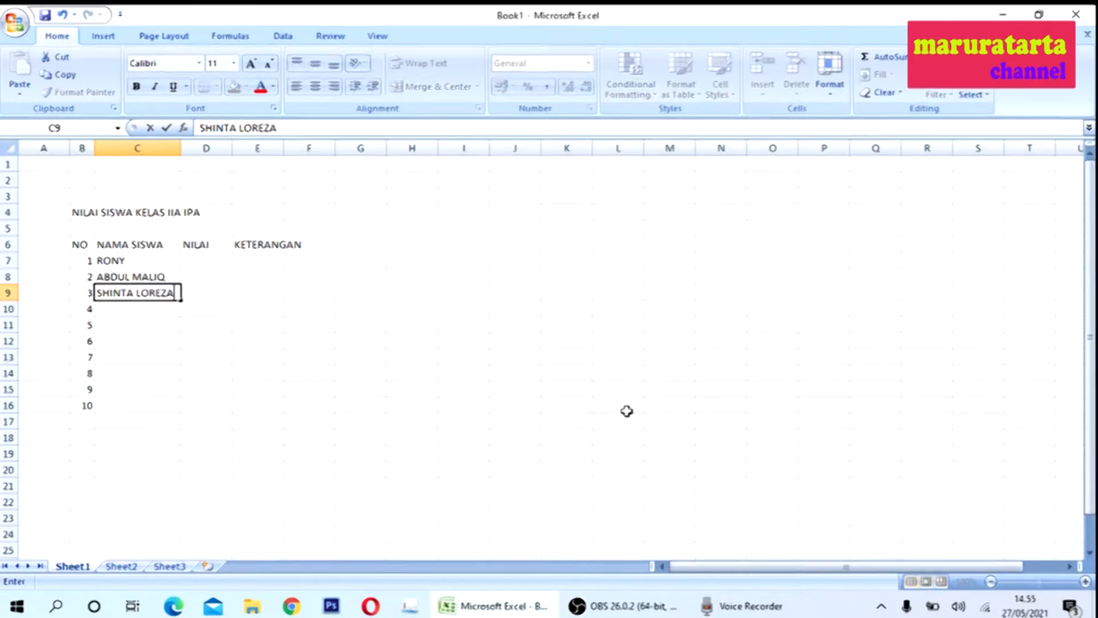
key("Return")
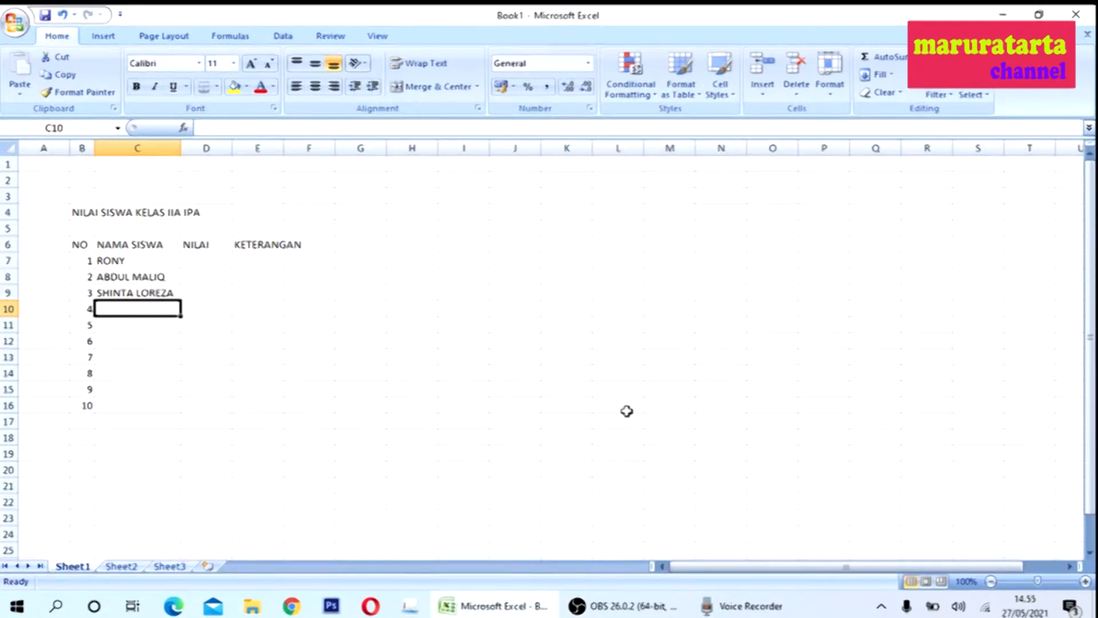
type("AMIR")
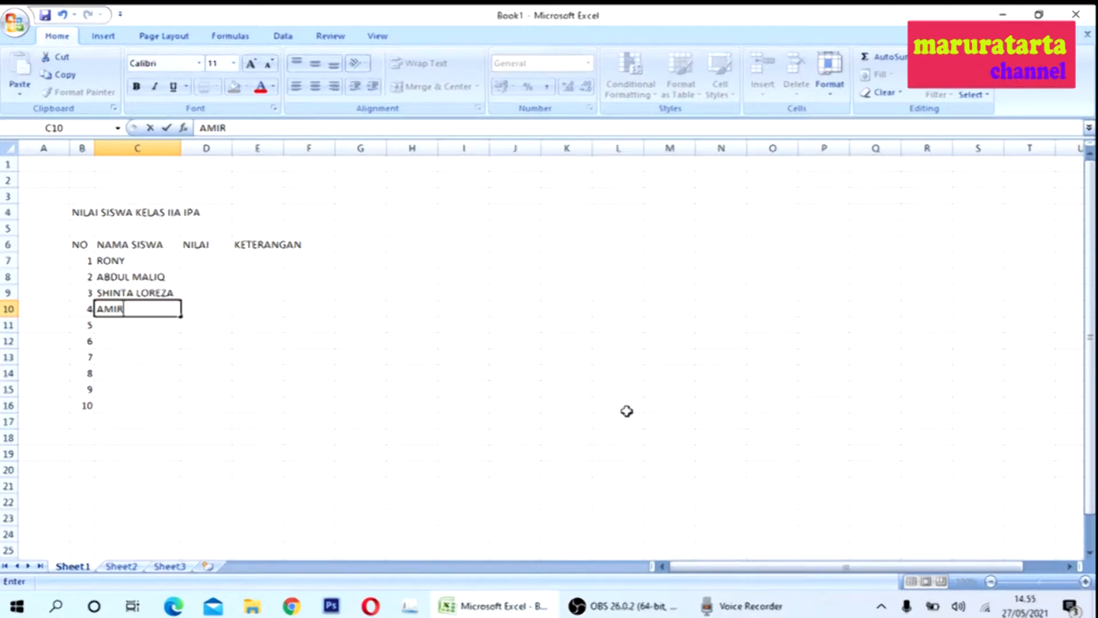
type(" SUDAMA")
key("Return")
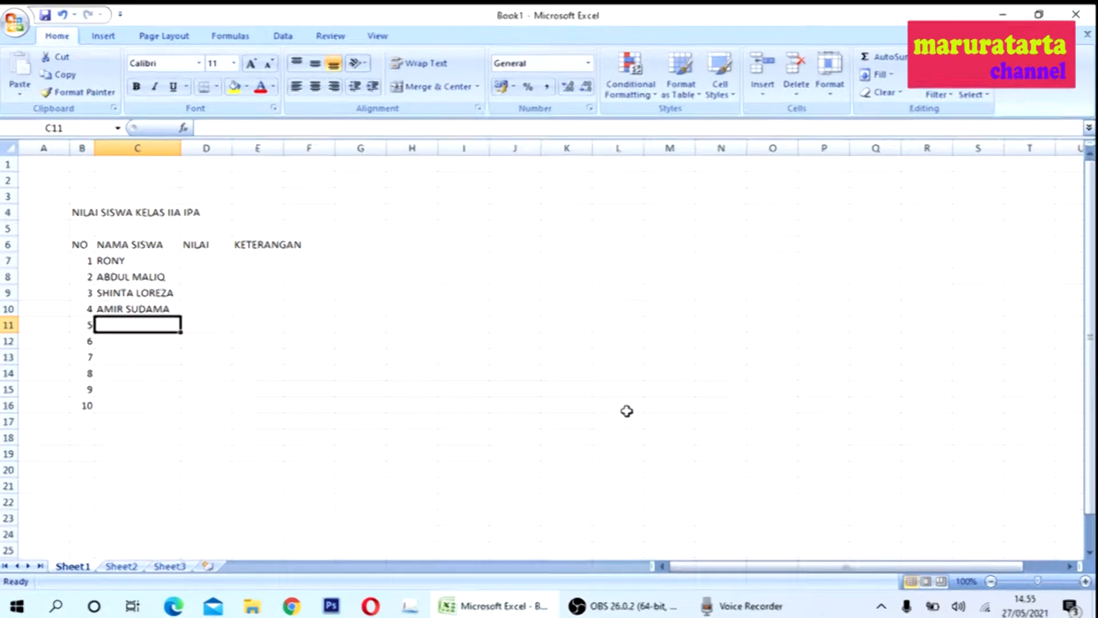
type("VERONIKA ")
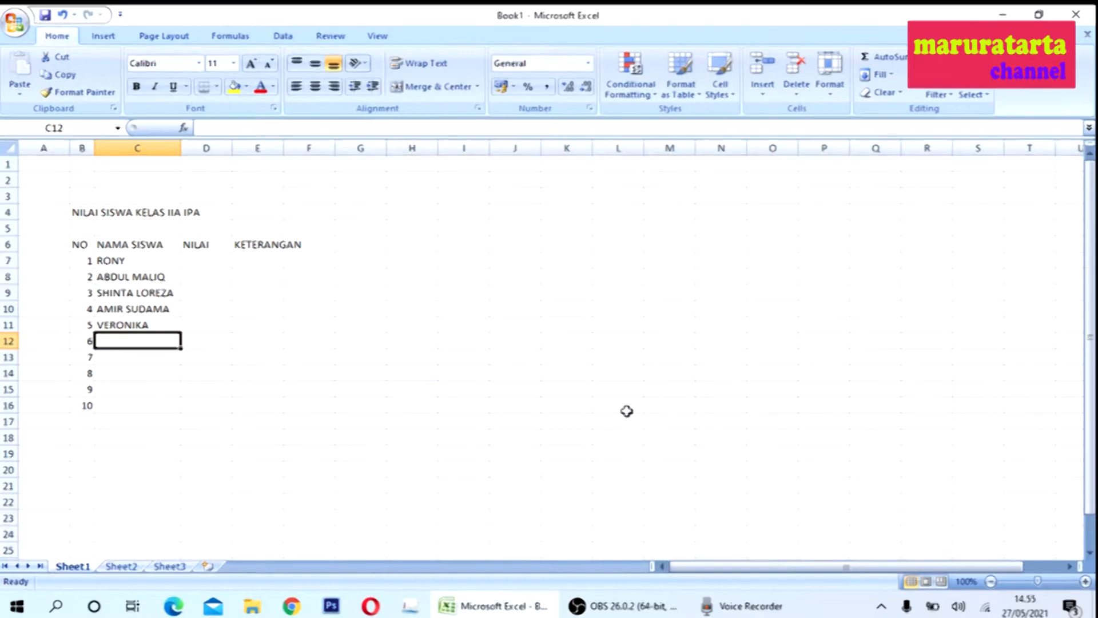
Enter the names of the remaining five students, numbers 6 to 10, in cells C12 to C16.
type("DY")
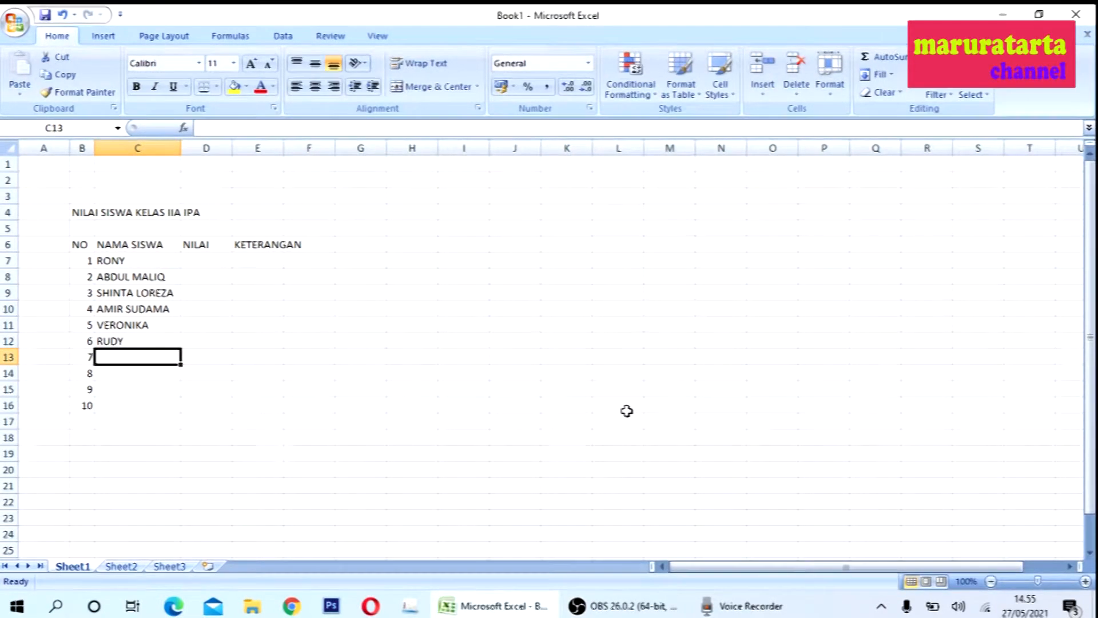
type("FERRYANDY")
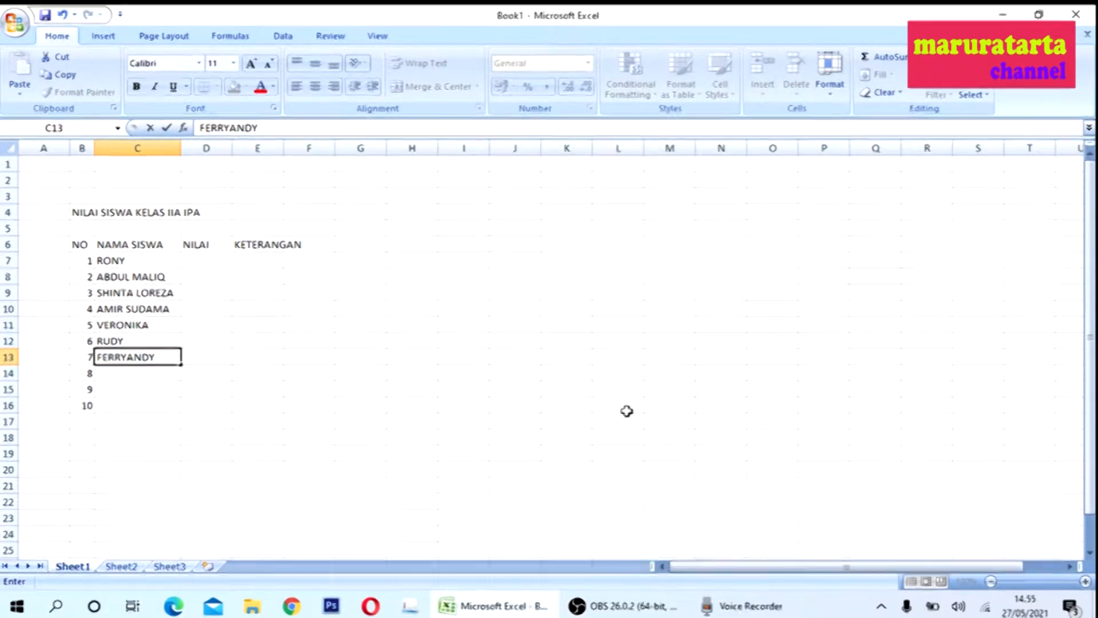
key("Return")
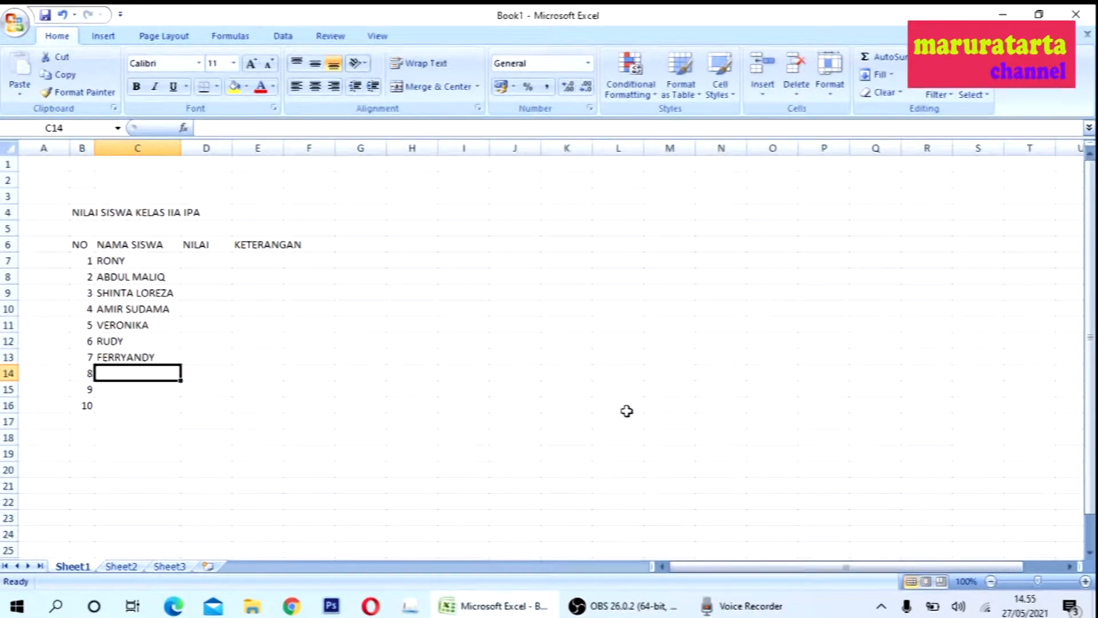
type("SUSI SUSANT")
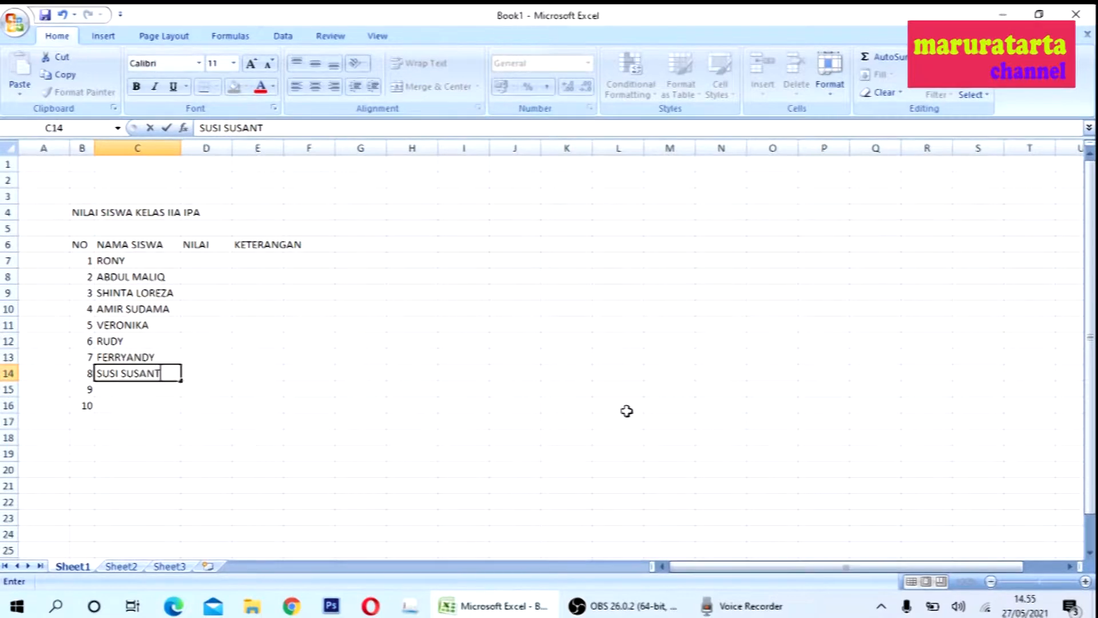
type("I")
key("Return")
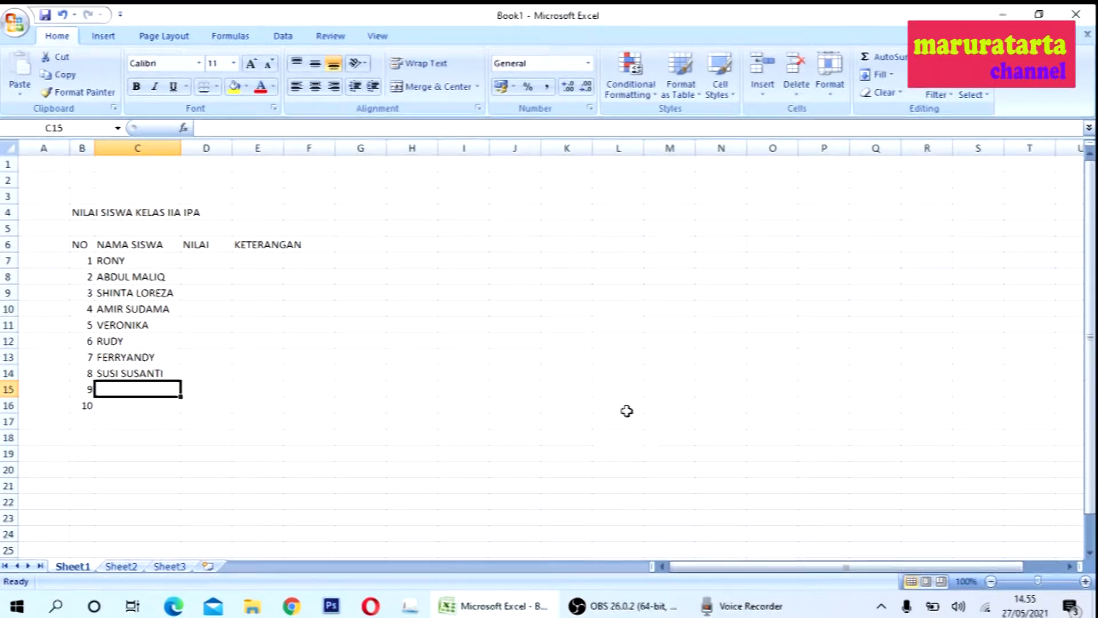
type("LILA KURNIA")
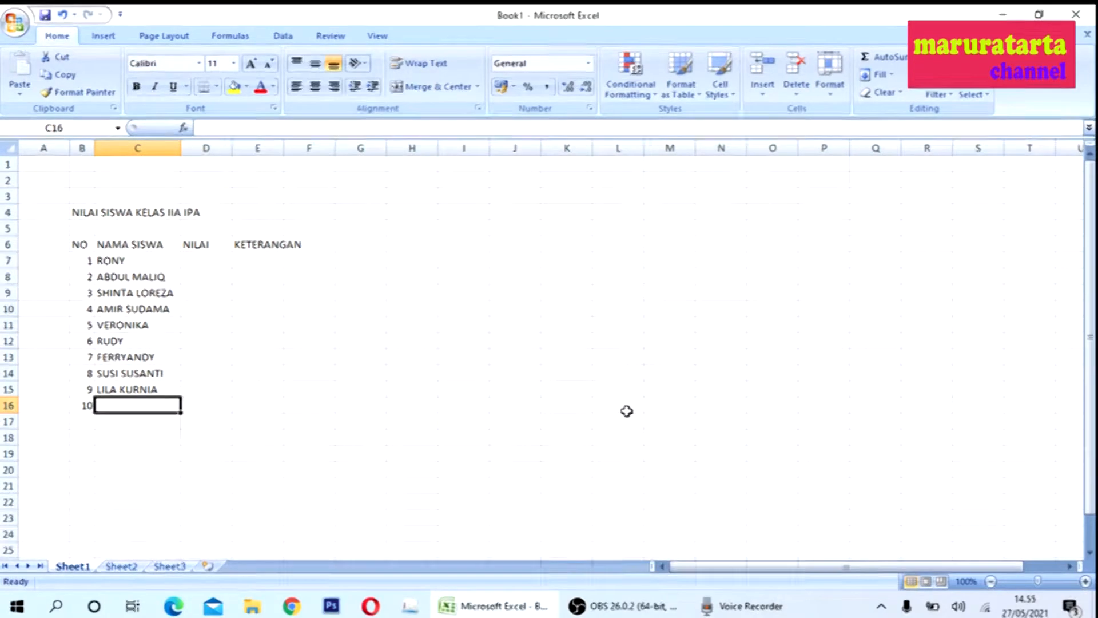
type("MOS")
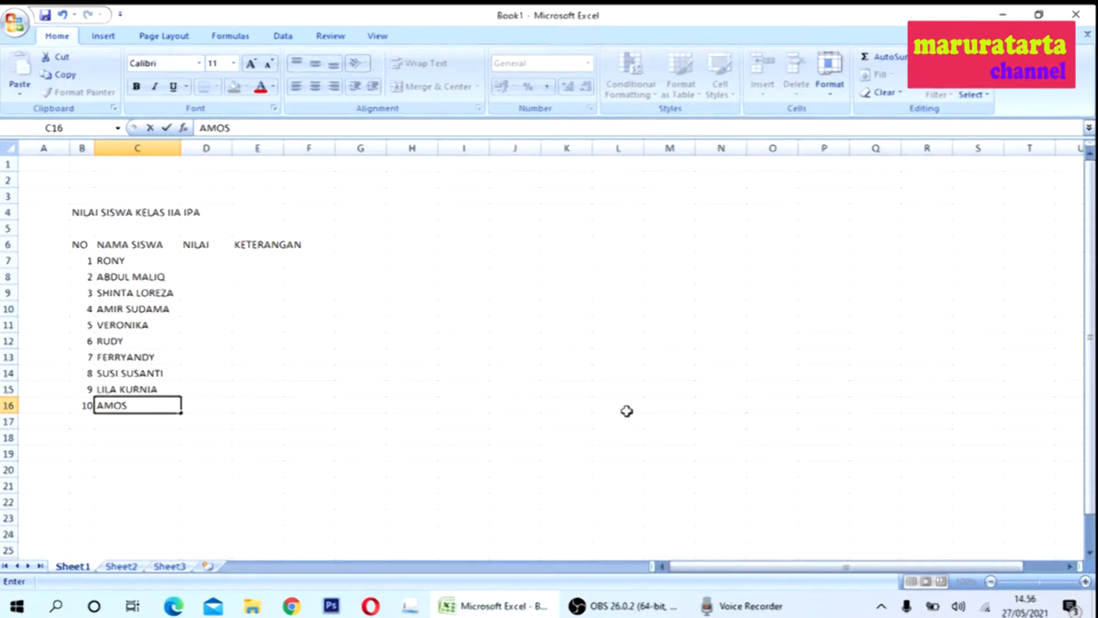
Enter the grades 78, 75, 85, 80, 85 and 55 under the NILAI heading in cells D7 to D12.
key("Right")
key("Up")
key("Up")
key("Up")
key("Up")
key("Up")
key("Up")
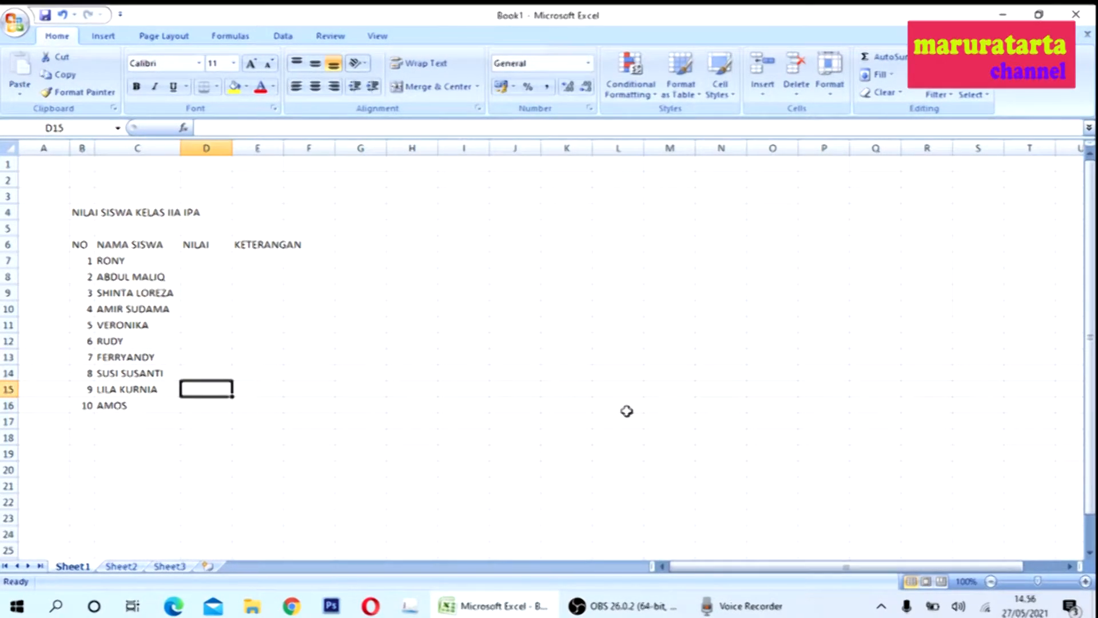
key("Up")
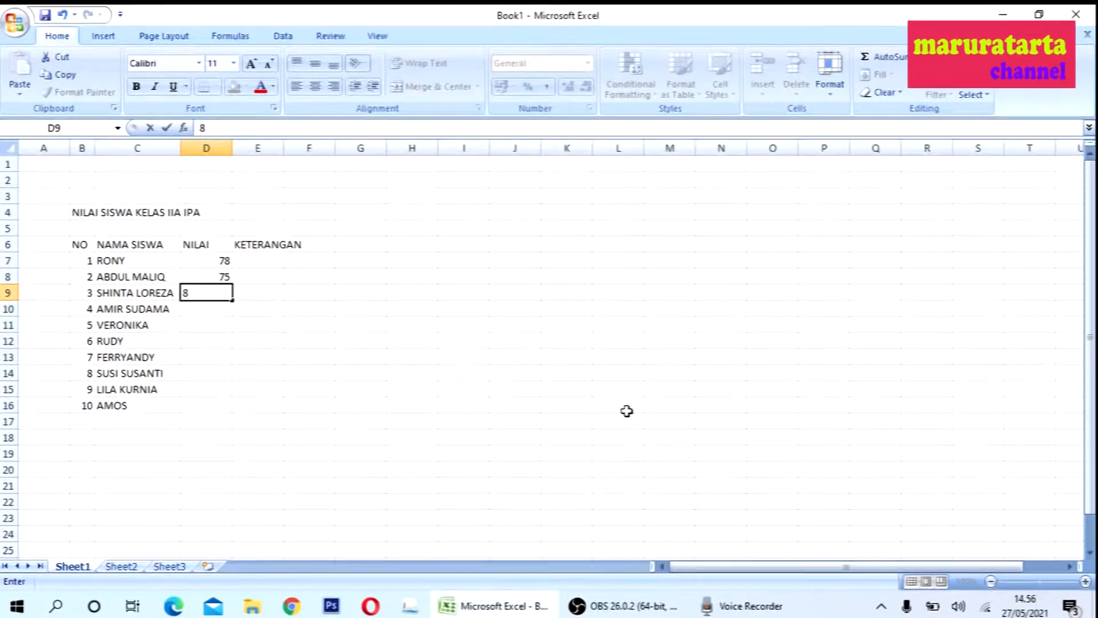
type("80")
key("Return")
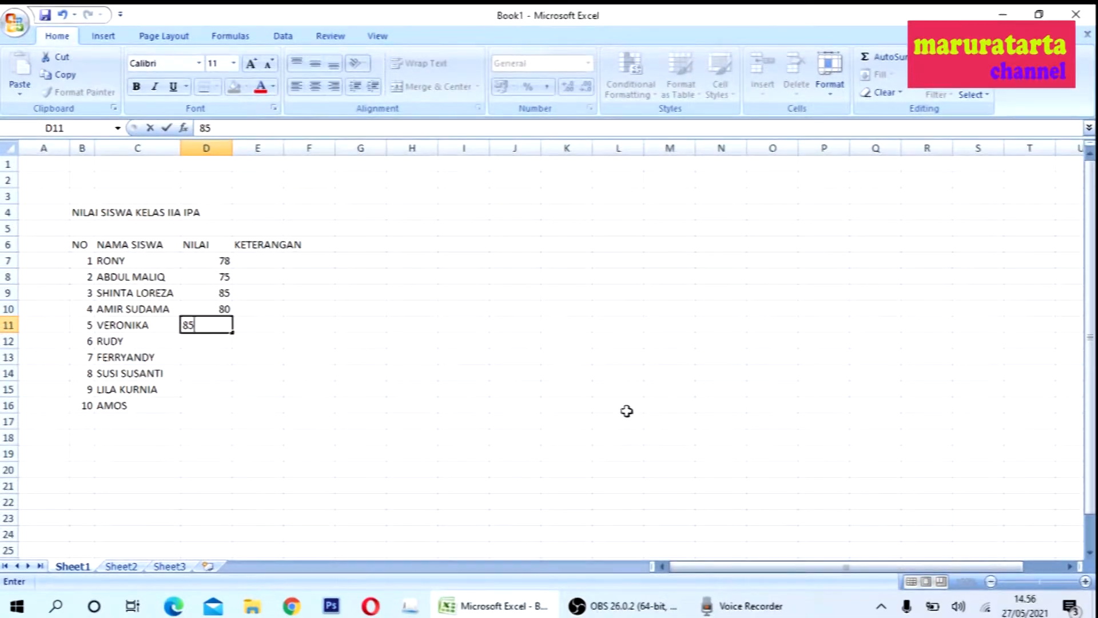
key("Return")
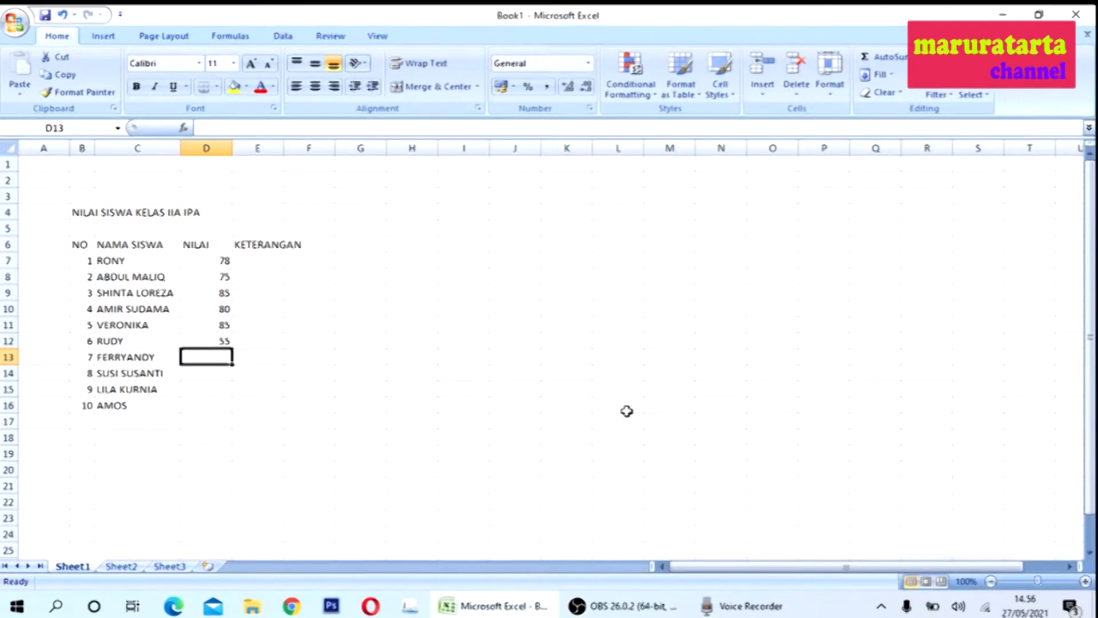
Enter the grades 90, 83, 73 and 72 for students 7 to 10 in cells D13 to D16.
type("90")
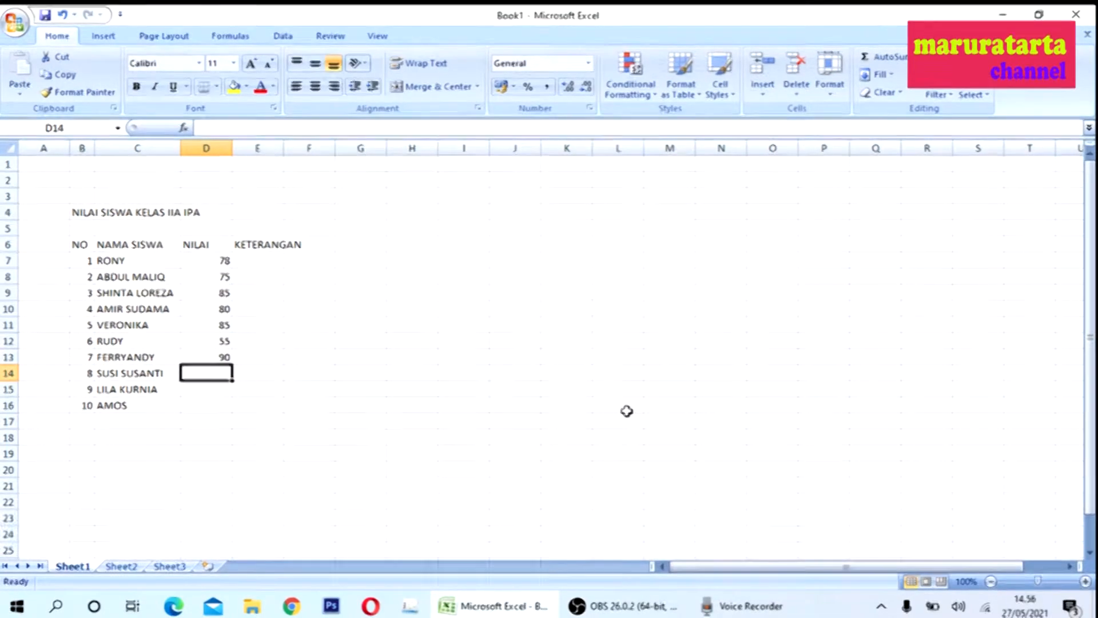
type("83")
key("Return")
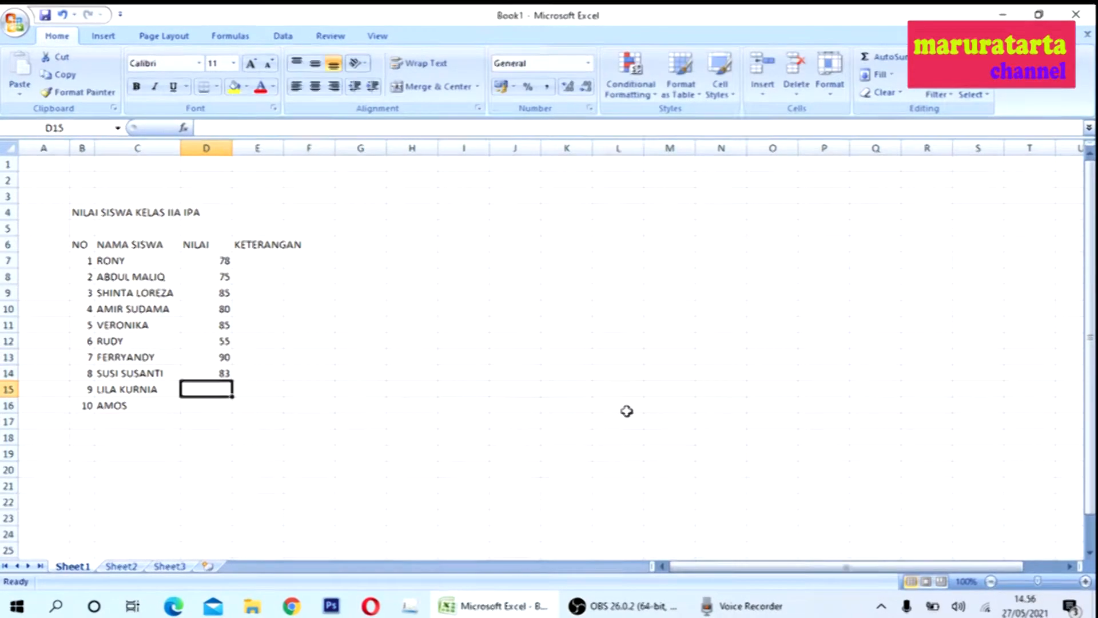
type("7")
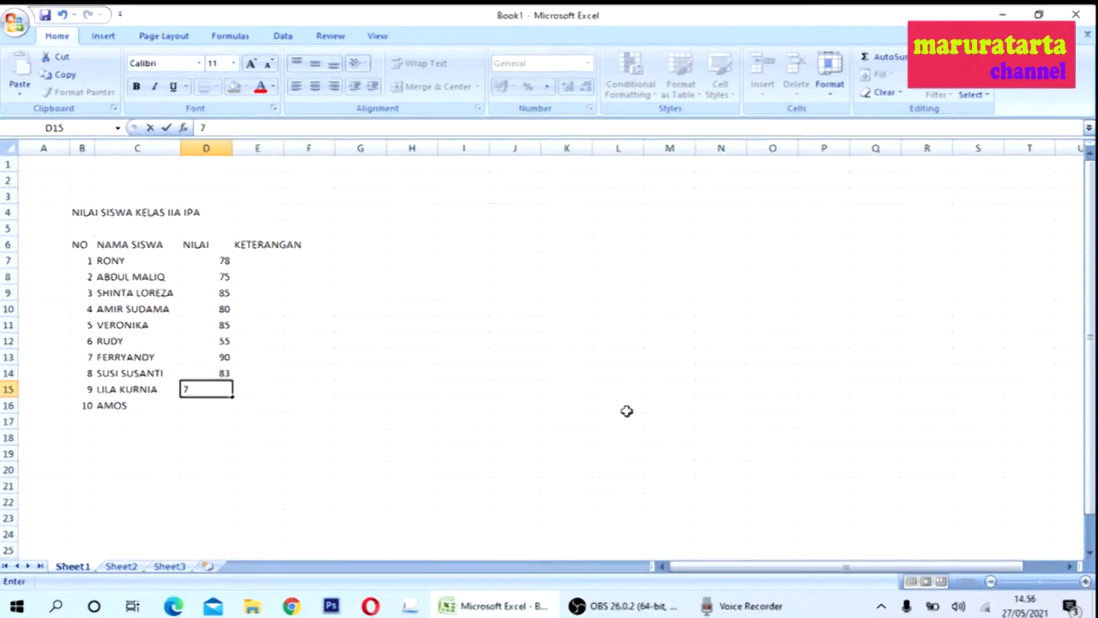
type("3")
key("Return")
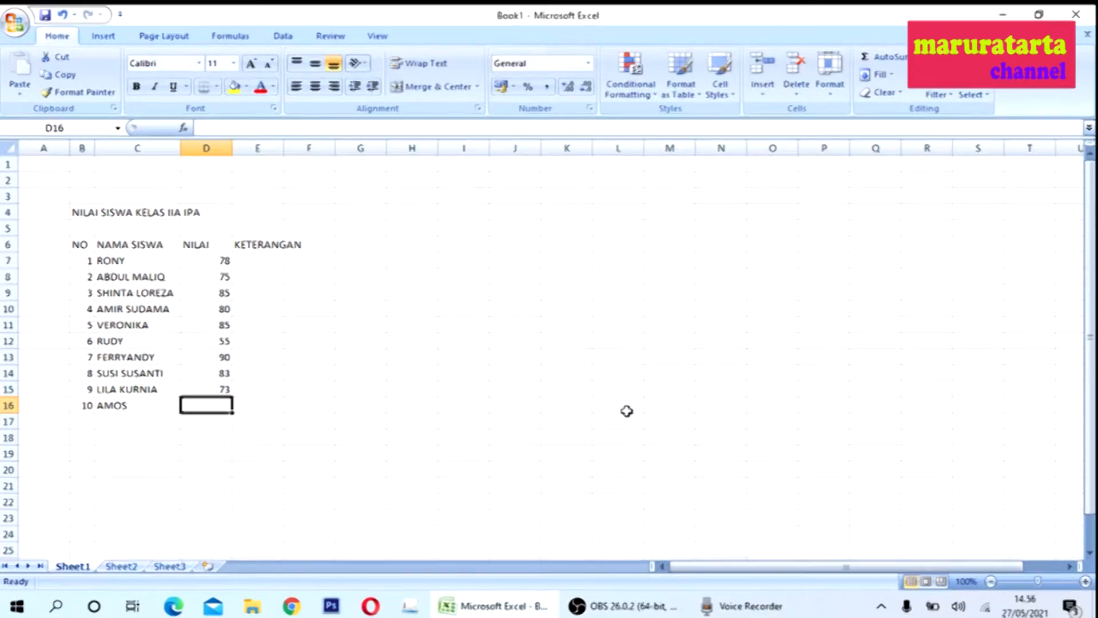
type("7")
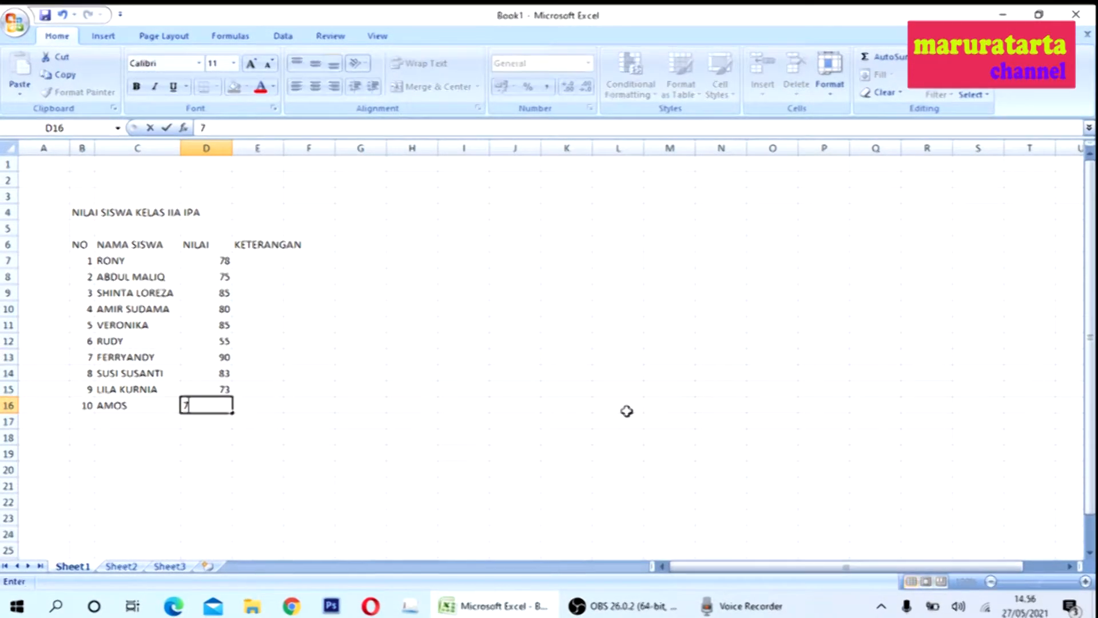
type("2")
key("ctrl+Return")
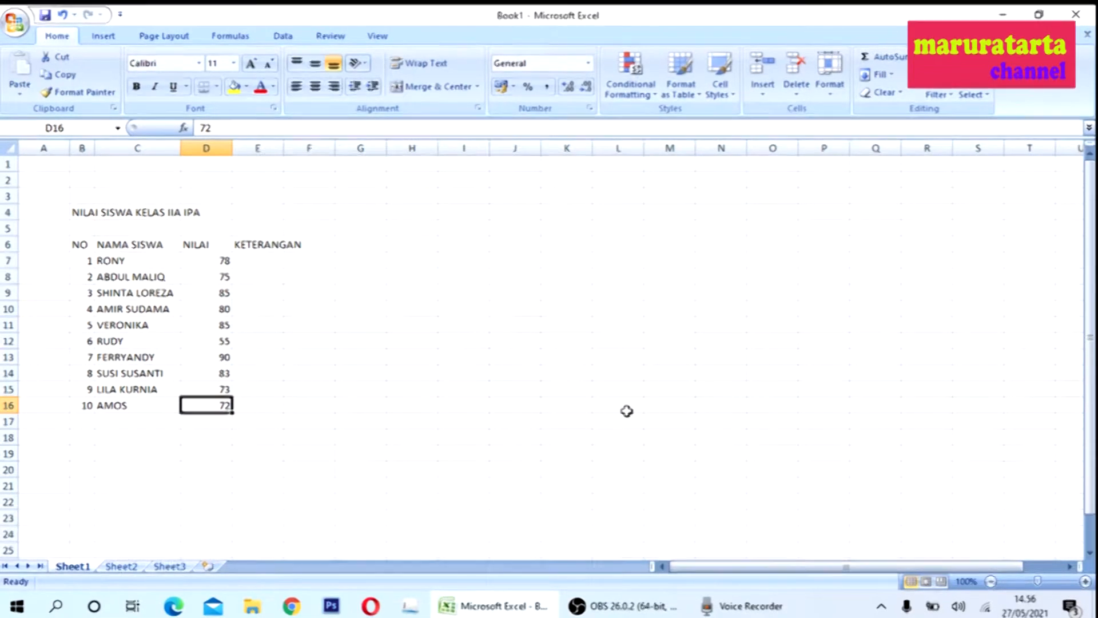
Review the entered grades in column D, going back up to the NILAI heading.
key("Up")
key("Up")
key("Up")
key("Up")
key("Up")
key("Up")
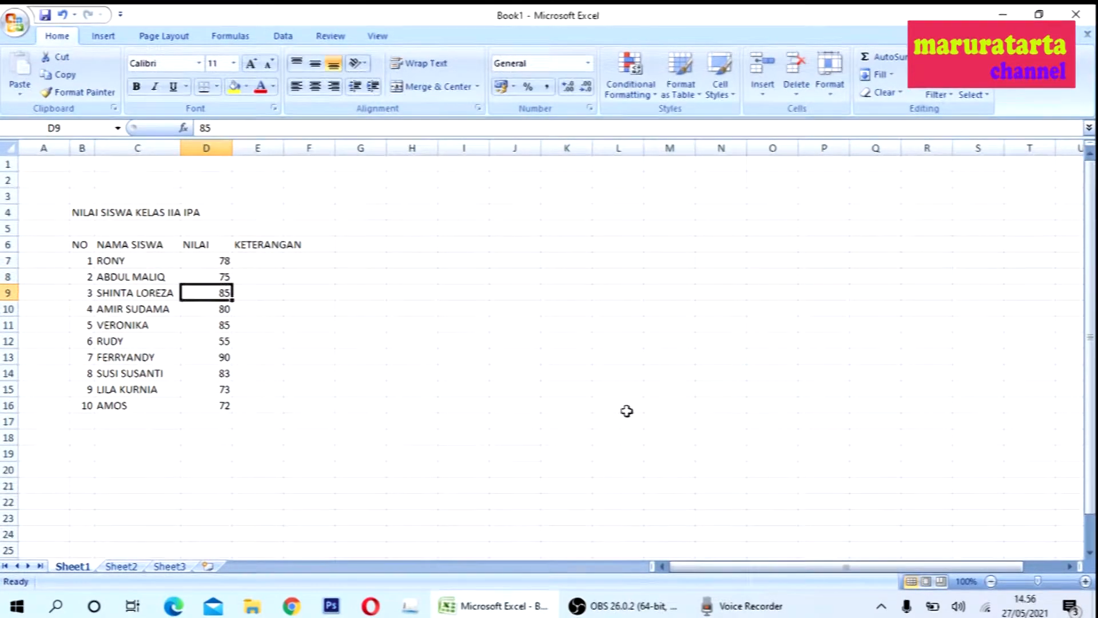
key("Down")
key("Down")
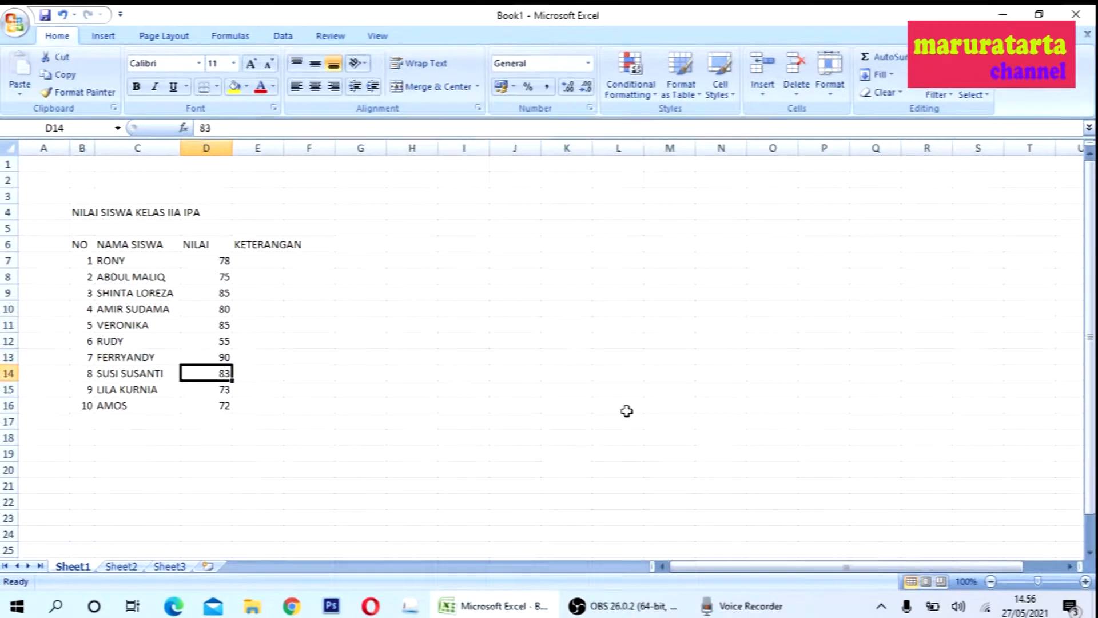
key("Up")
key("Up")
key("Up")
key("Up")
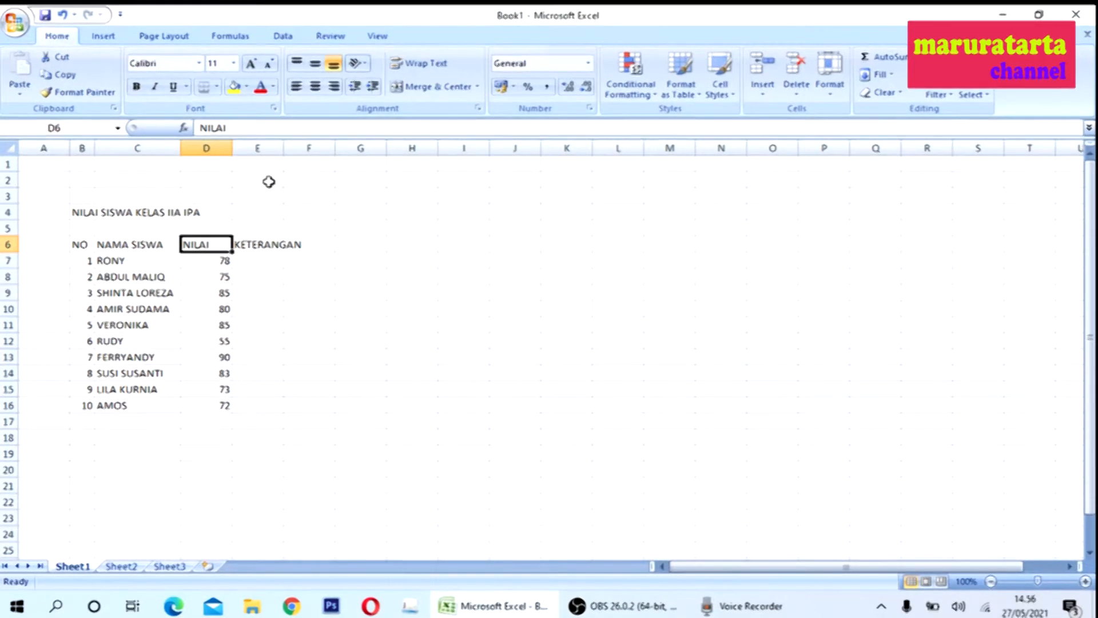
Narrow column D to fit the NILAI heading and widen column E so the KETERANGAN heading fits.
left_click_drag(232, 154, 219, 157)
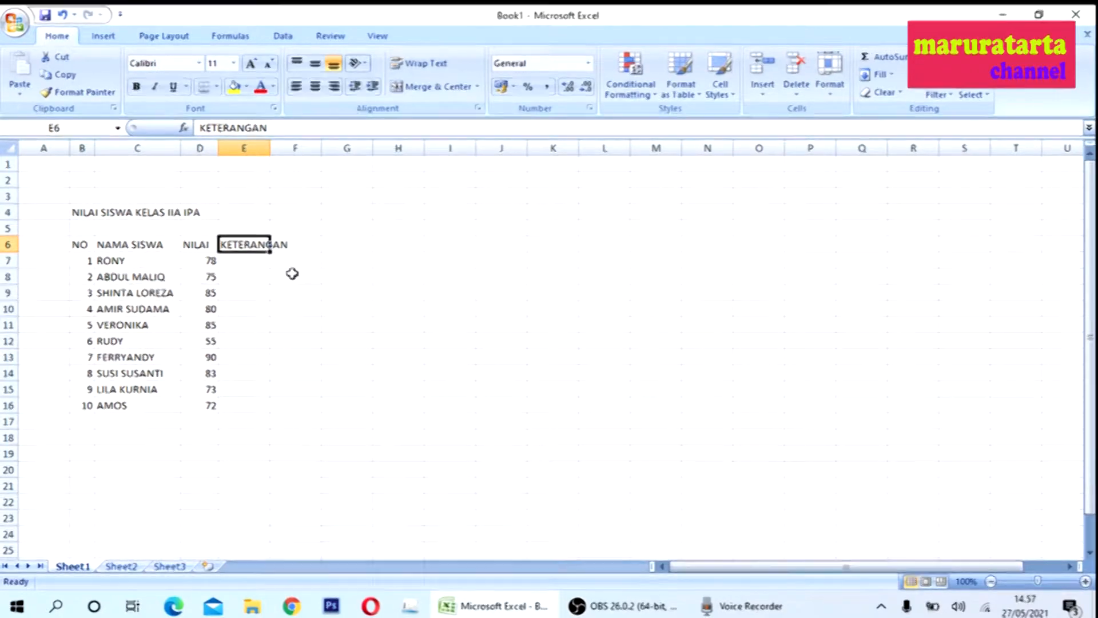
left_click(246, 262)
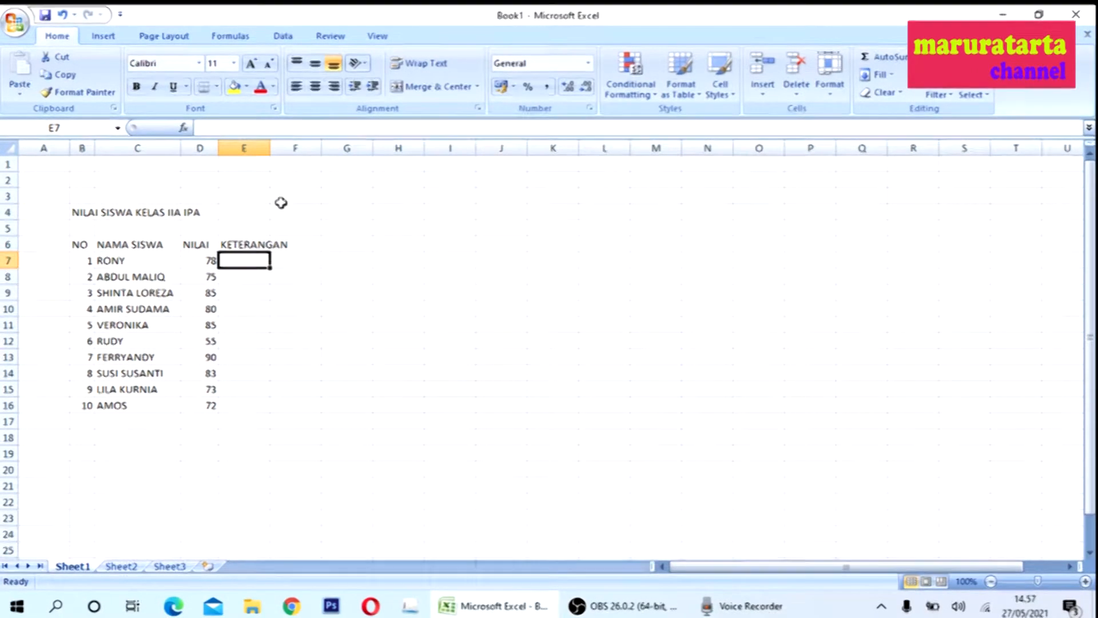
left_click_drag(268, 150, 299, 159)
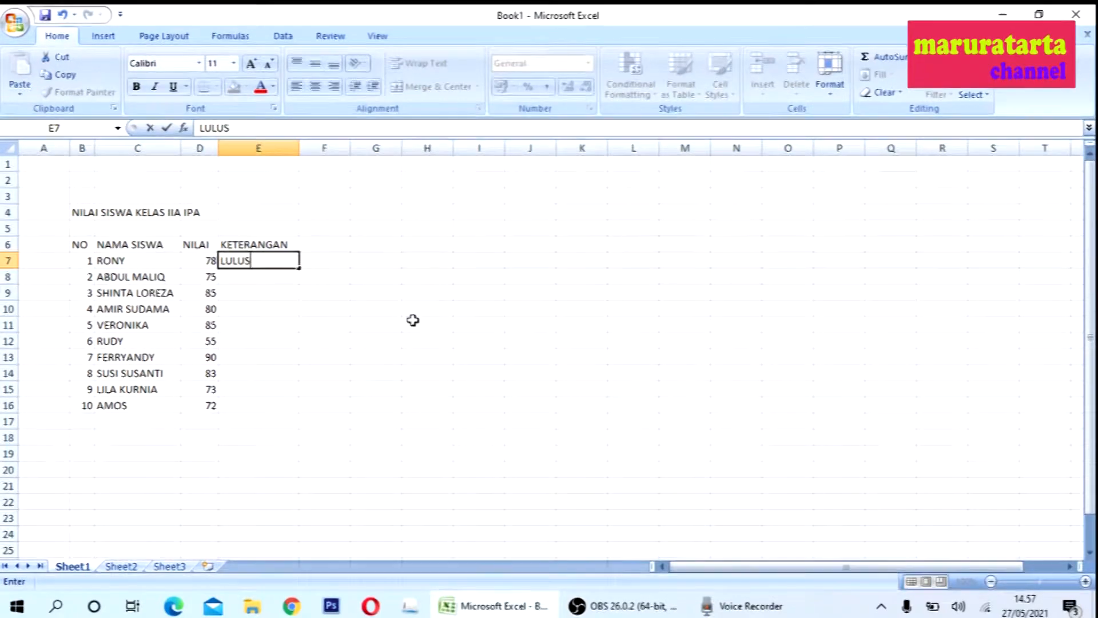
Enter the remark LULUS under the KETERANGAN heading for students 1 to 5 in cells E7 to E11.
key("Return")
type("LULUS")
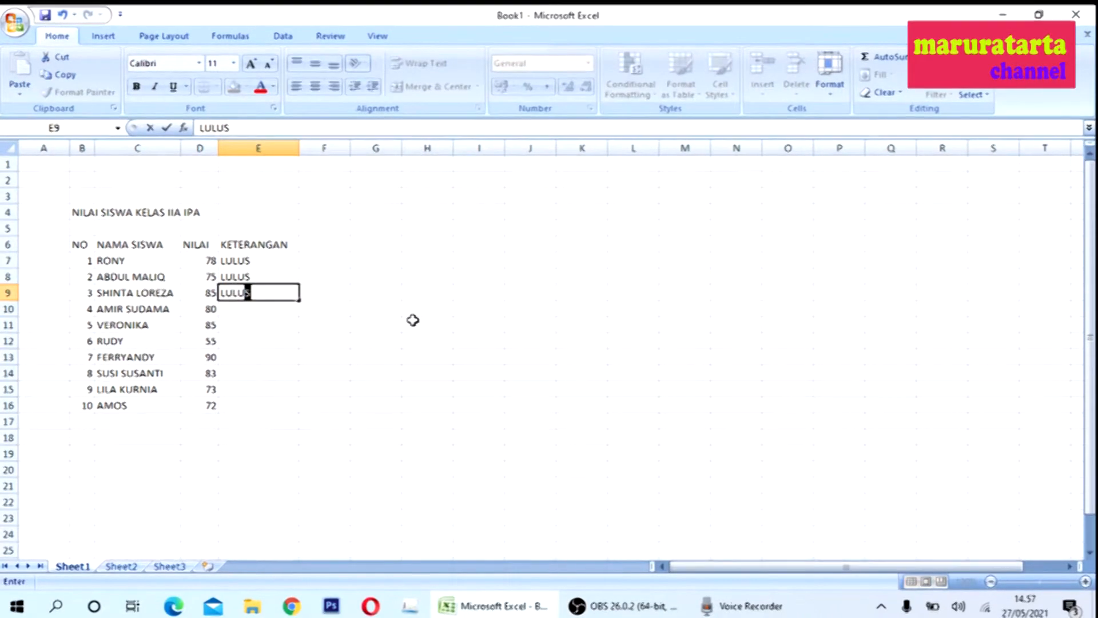
key("Return")
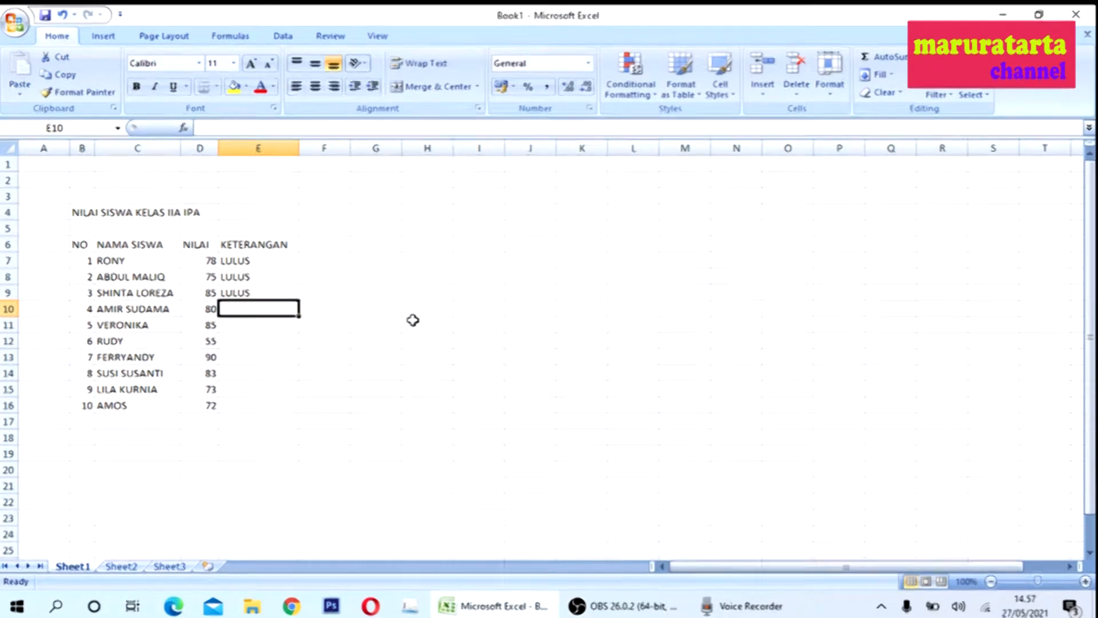
type("LULUS")
key("Return")
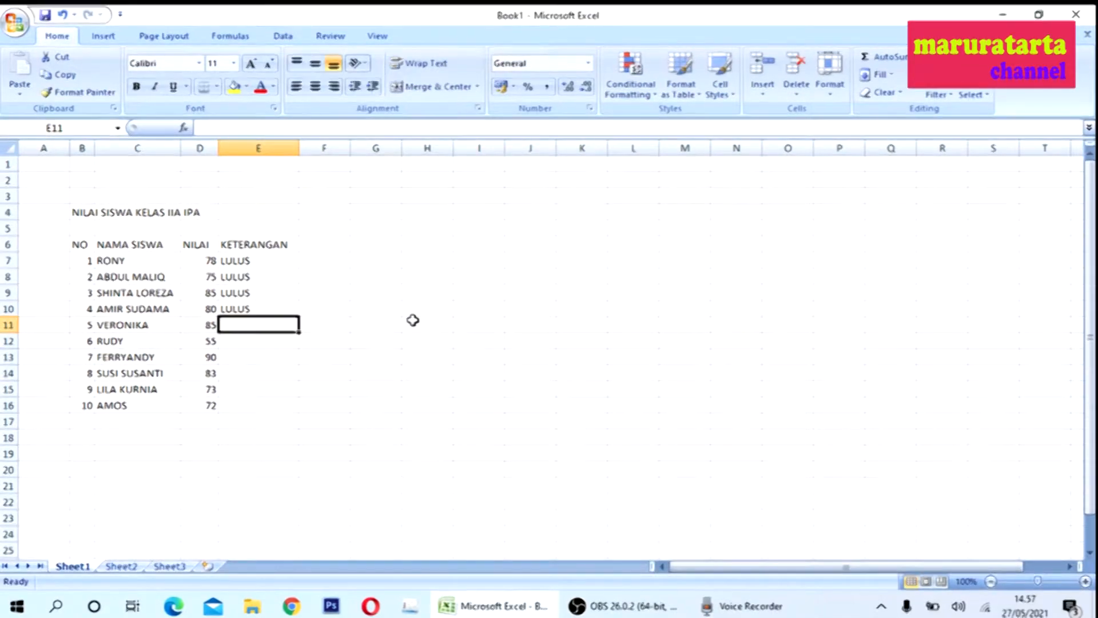
type("LULUS")
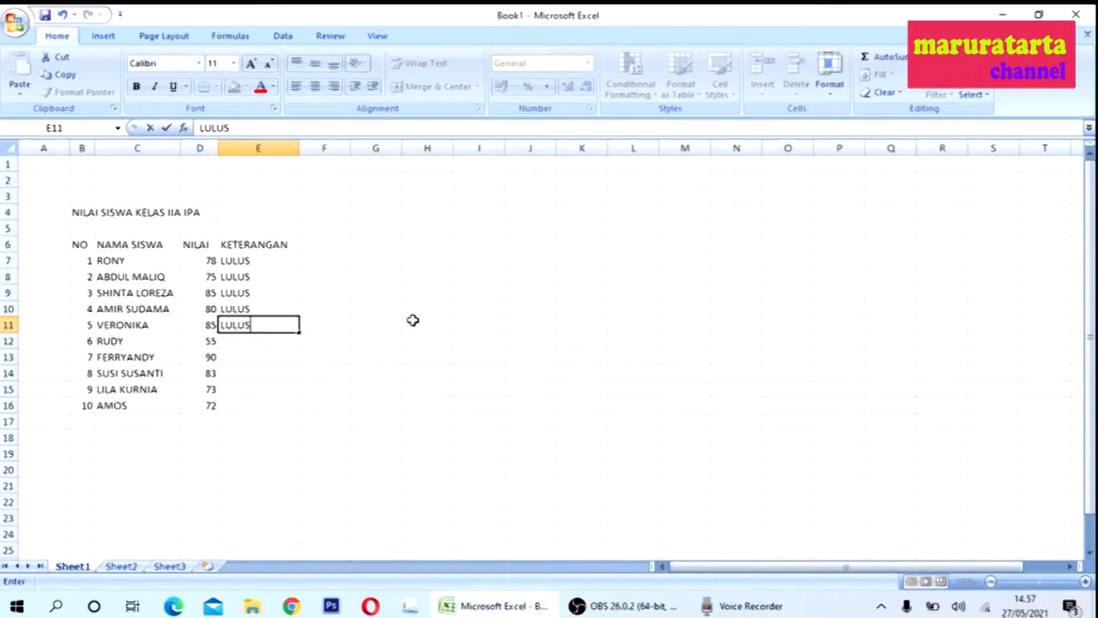
key("Return")
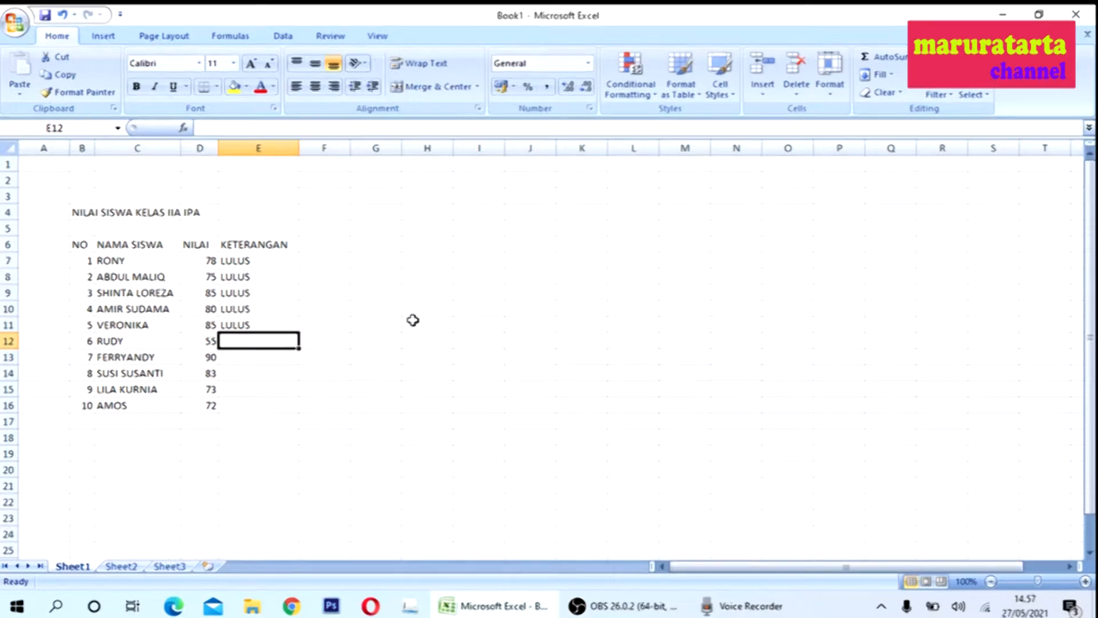
Enter TIDAK LULUS for student 6 in cell E12 and LULUS for students 7 to 10 in cells E13 to E16.
type("TIDAK LULUS")
key("Return")
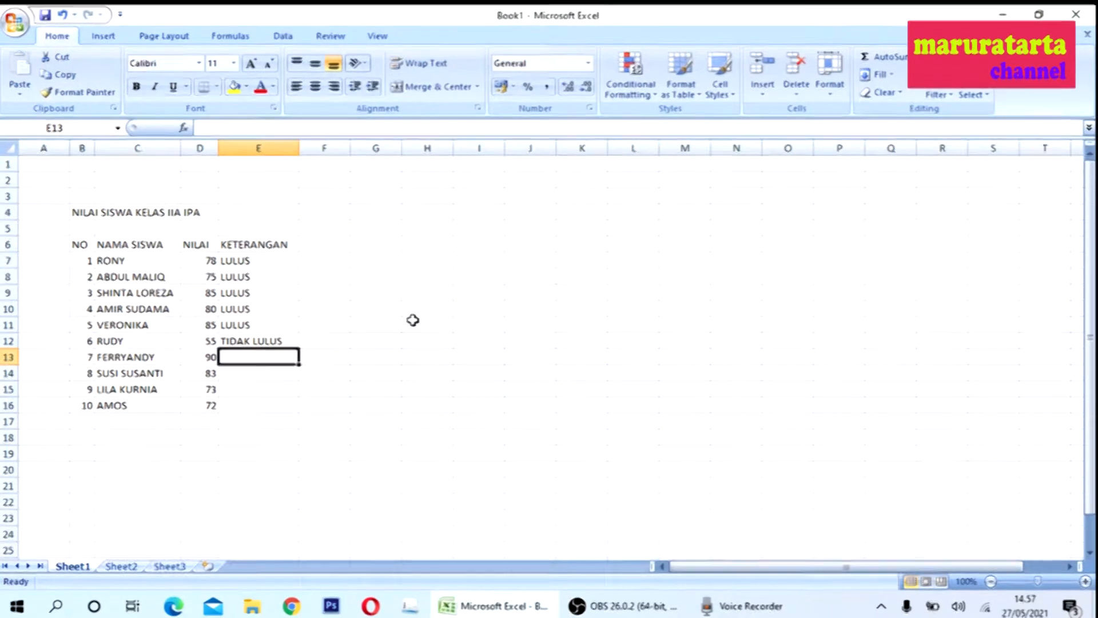
type("LULUS")
key("Return")
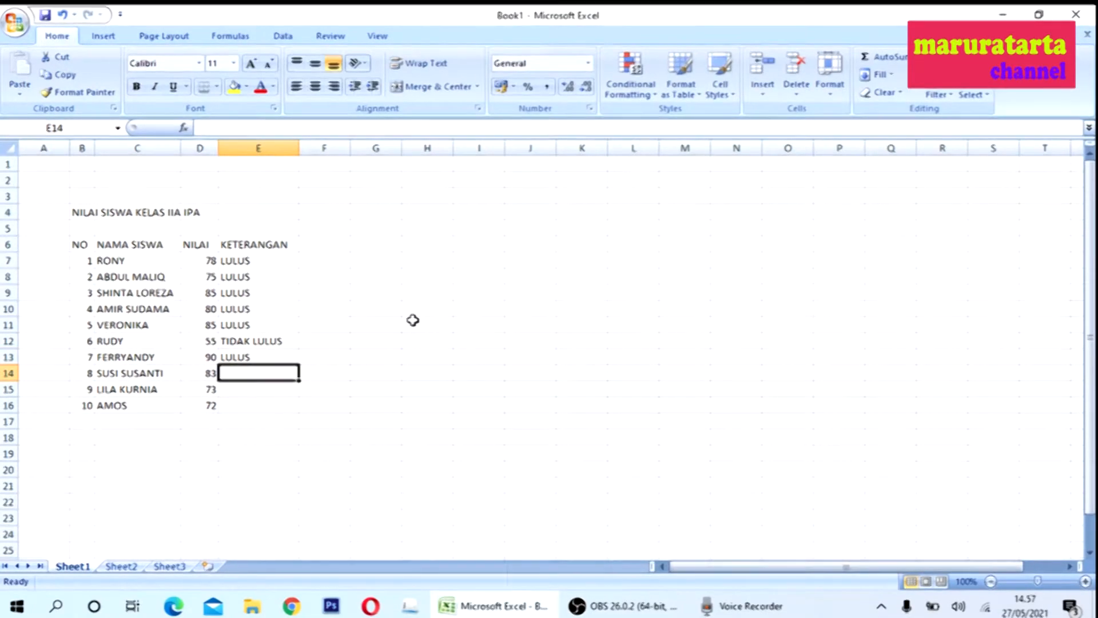
key("Return")
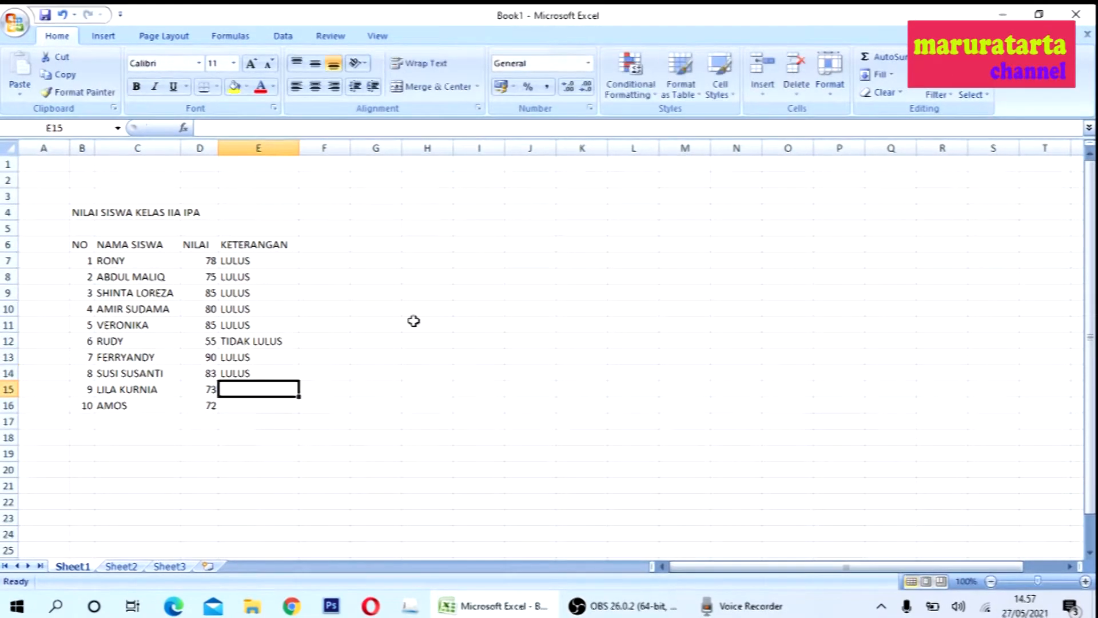
type("LULUS")
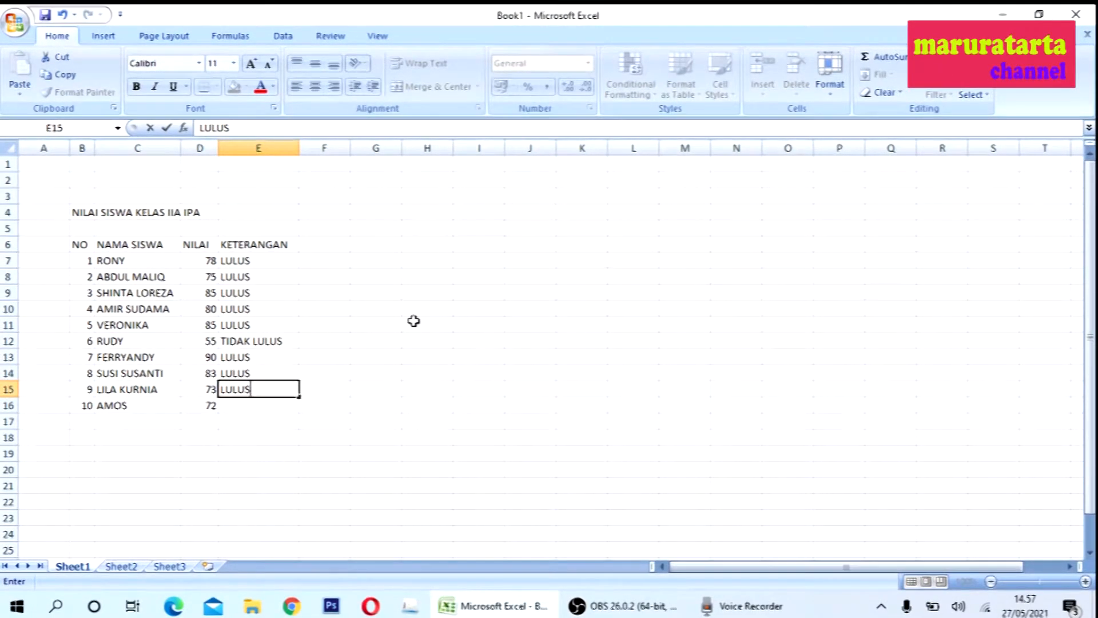
key("Up")
key("Down")
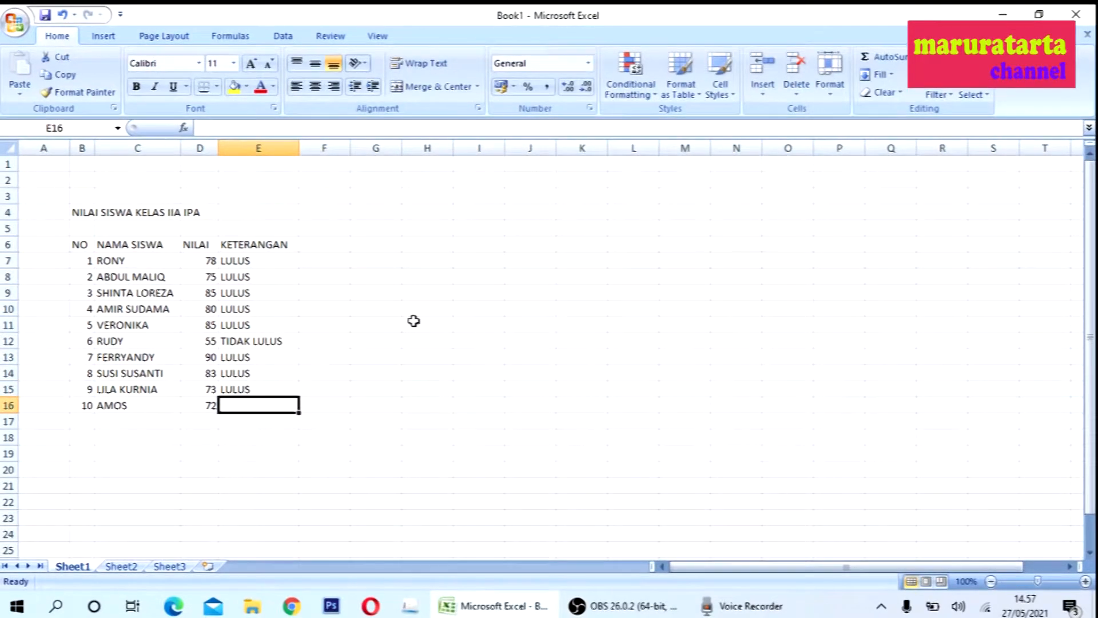
type("LULUS")
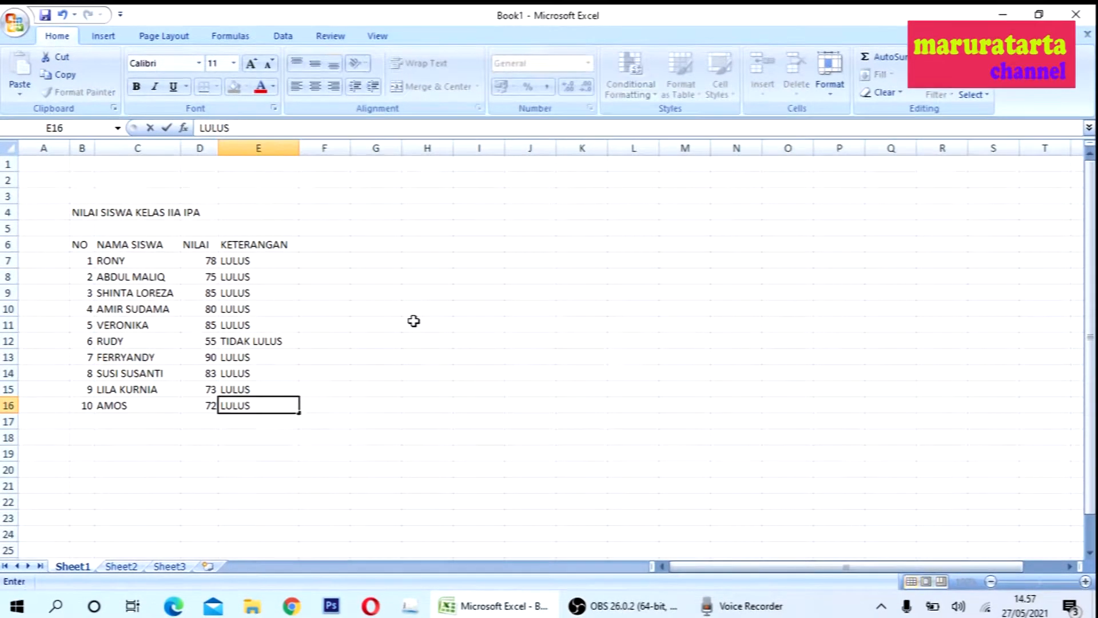
key("Tab")
Review the completed table, going over the grades, the title row and the numbers in the NO column.
key("Left")
key("Left")
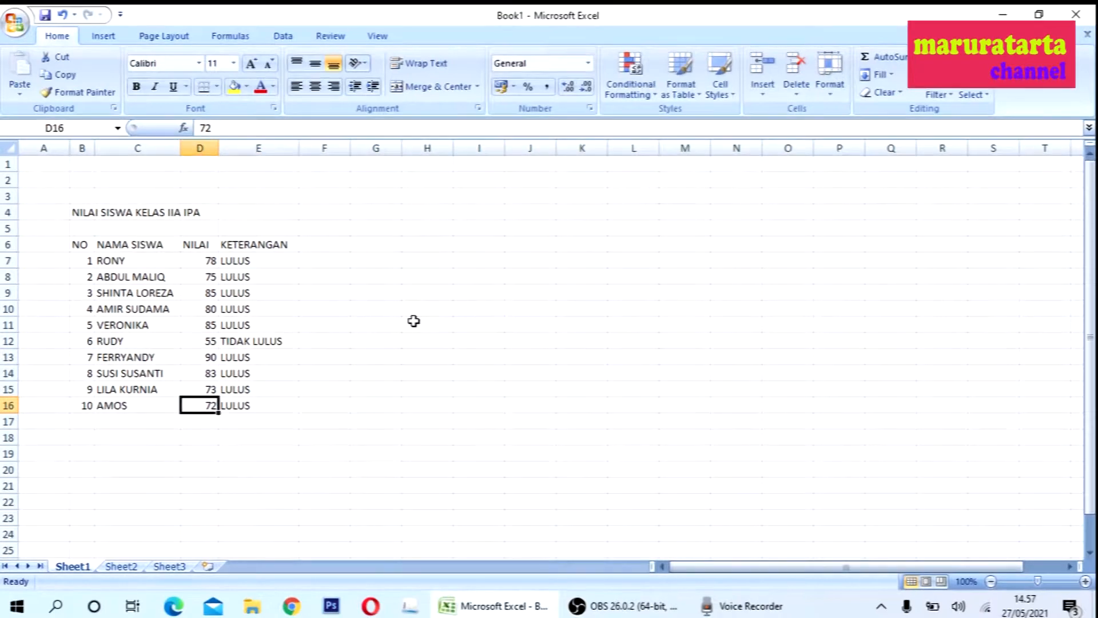
key("Up")
key("Left")
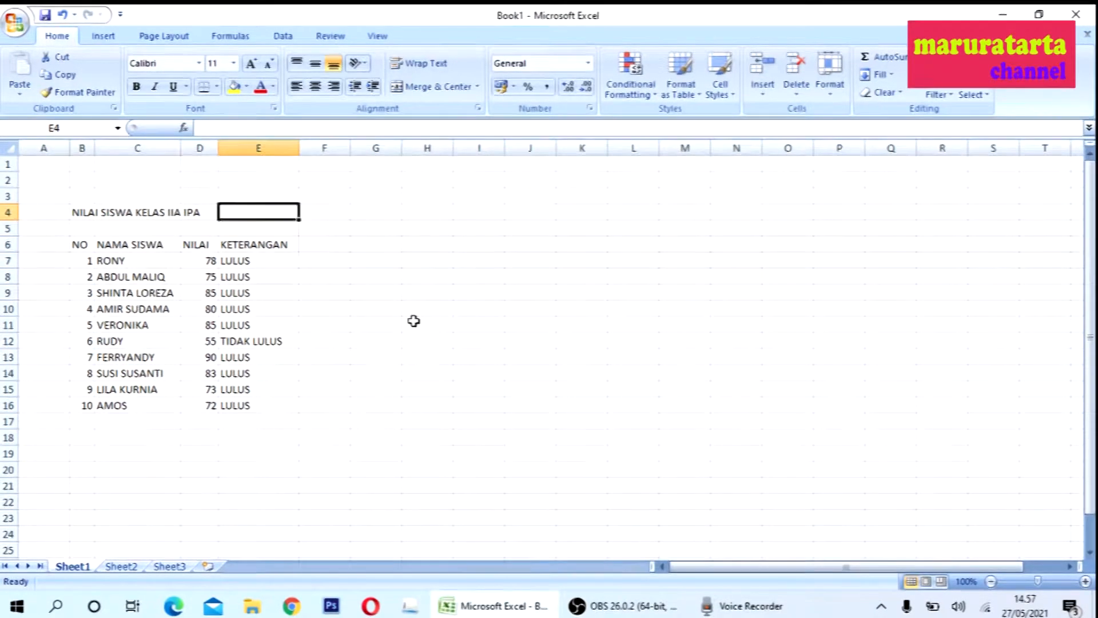
key("Left")
key("Left")
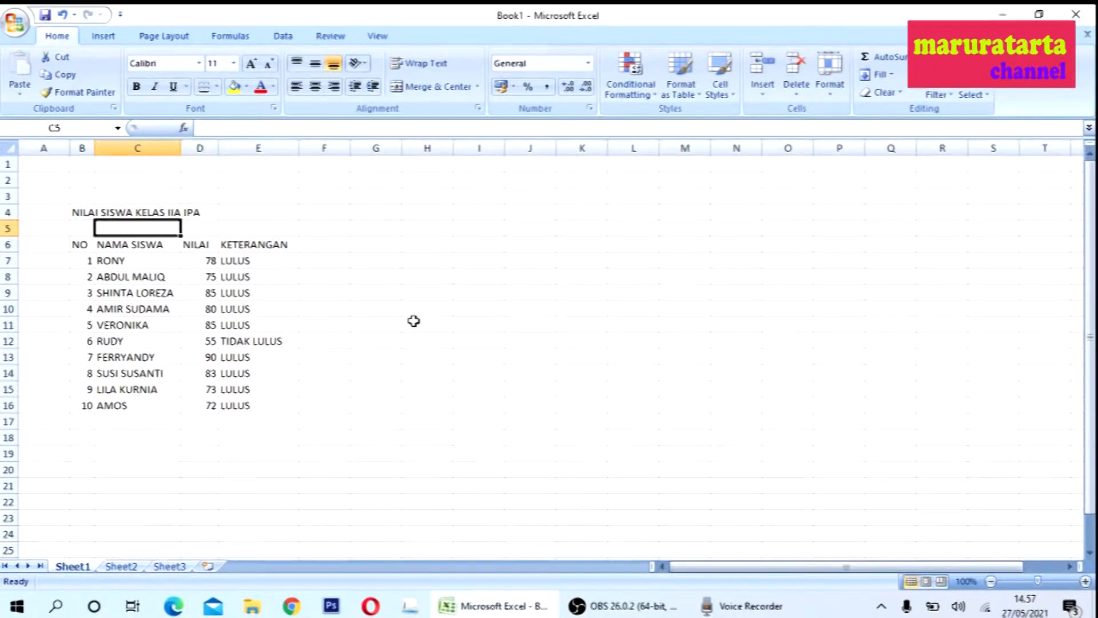
key("Left")
key("Down")
key("Down")
key("Down")
key("Down")
key("Down")
key("Down")
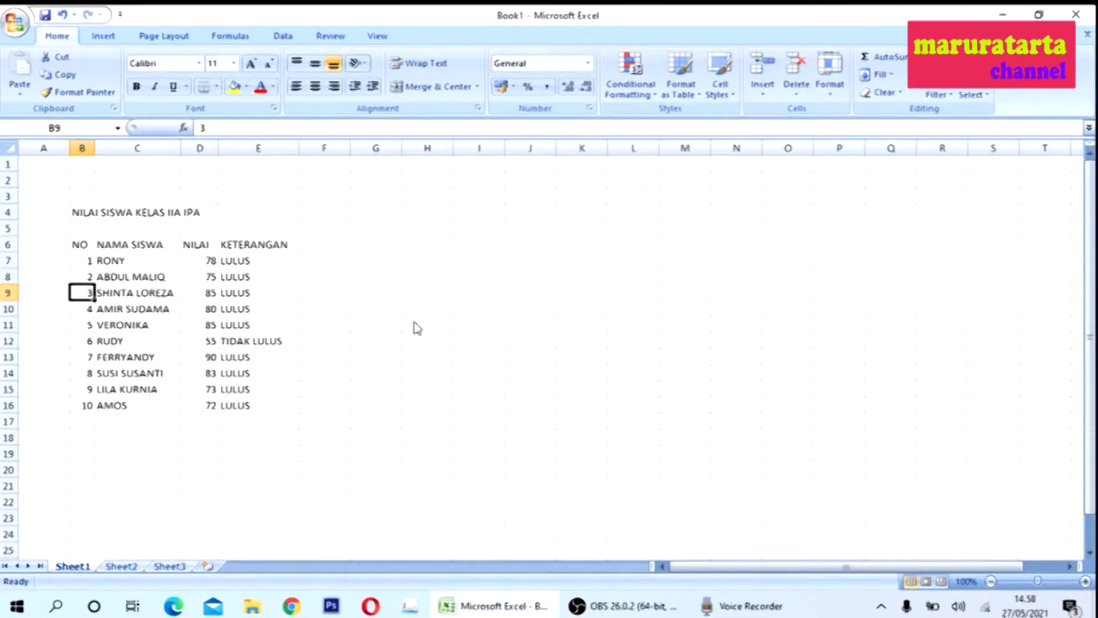
key("Down")
key("Down")
key("Up")
key("Up")
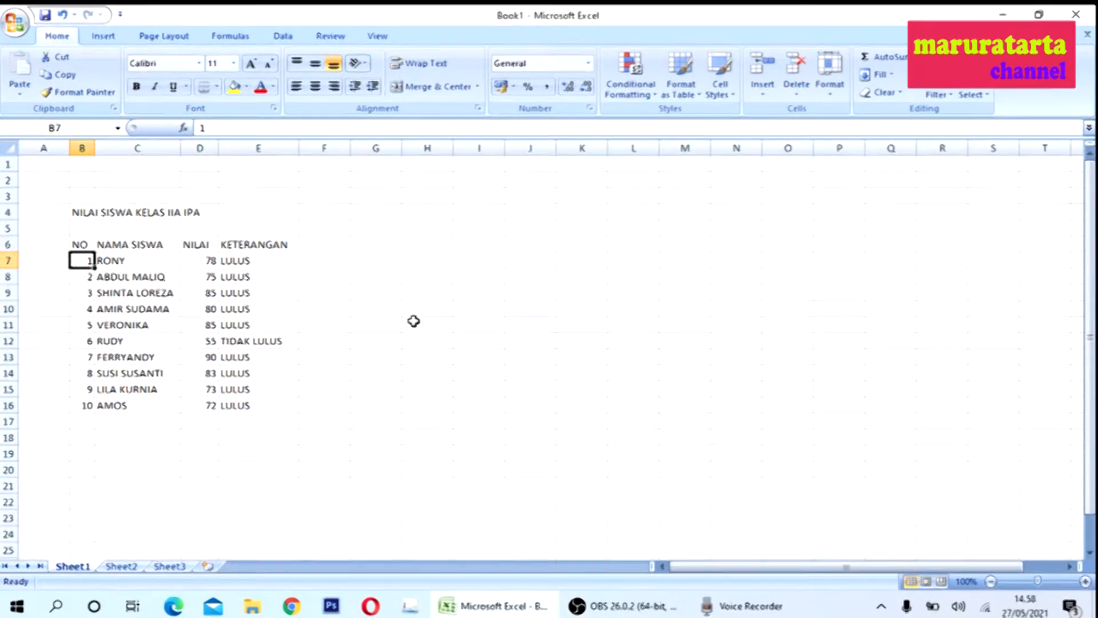
key("Up")
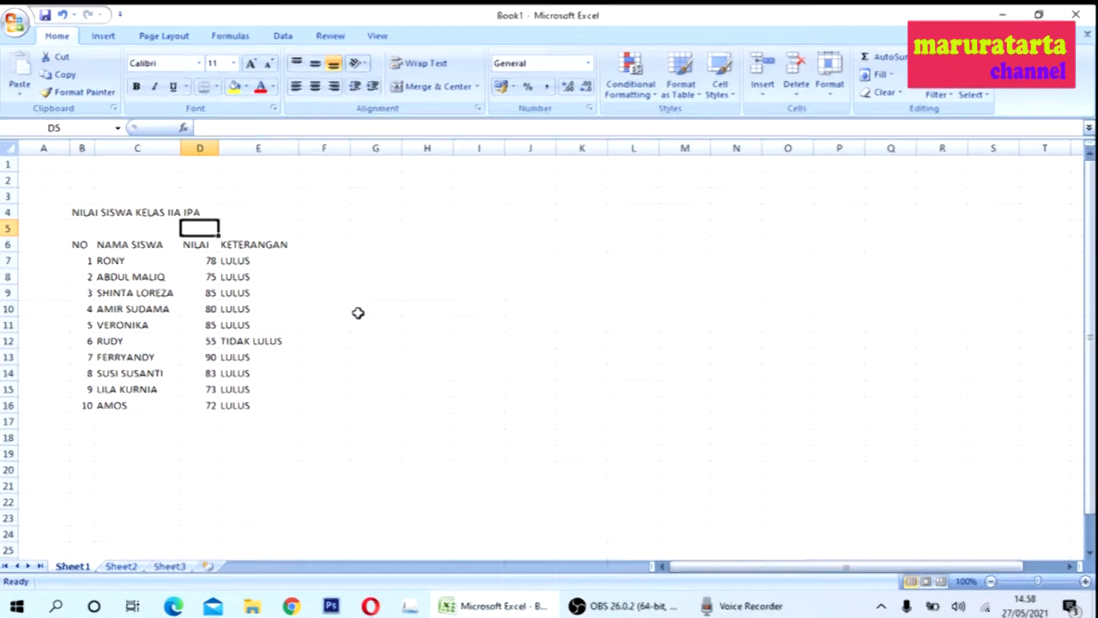
Make the title NILAI SISWA KELAS IIA IPA in row 4 bold and underlined.
left_click(80, 211)
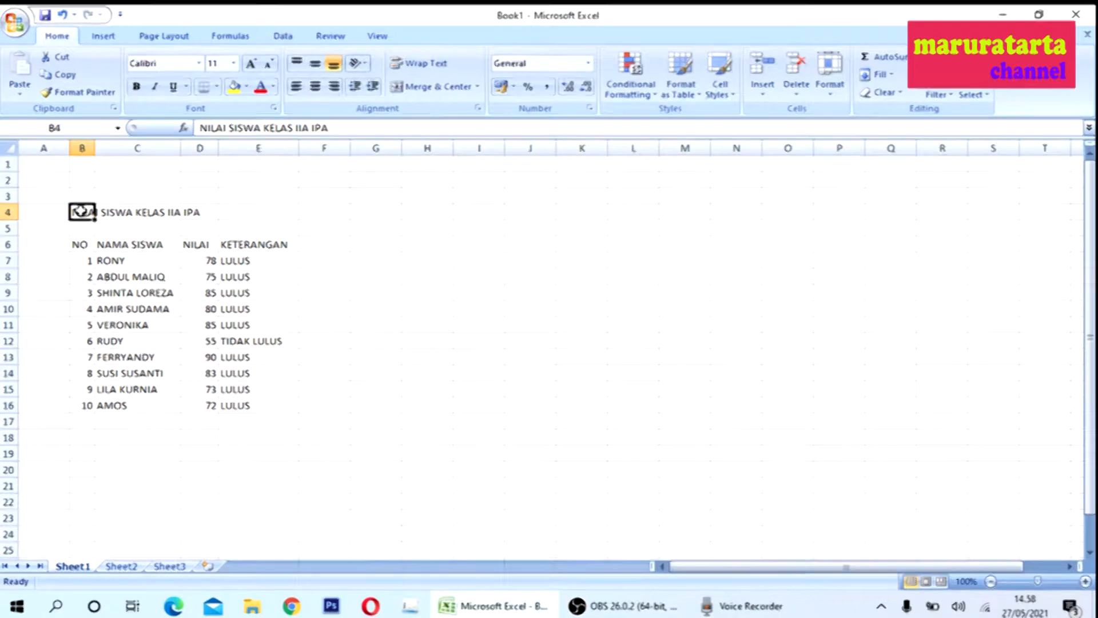
left_click(114, 227)
left_click_drag(76, 210, 223, 214)
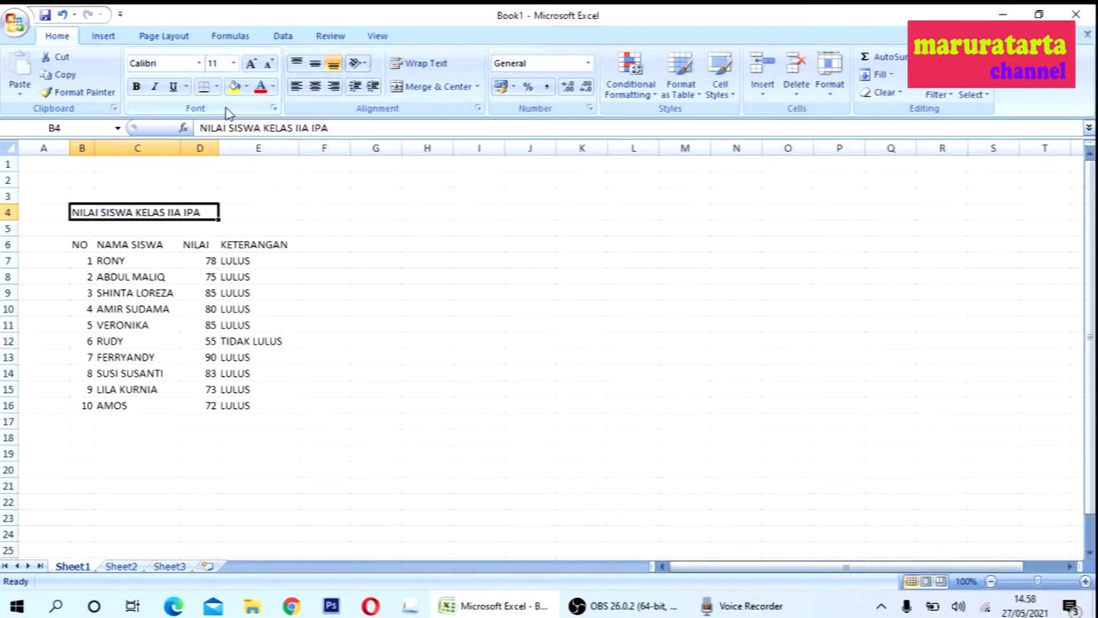
left_click(137, 88)
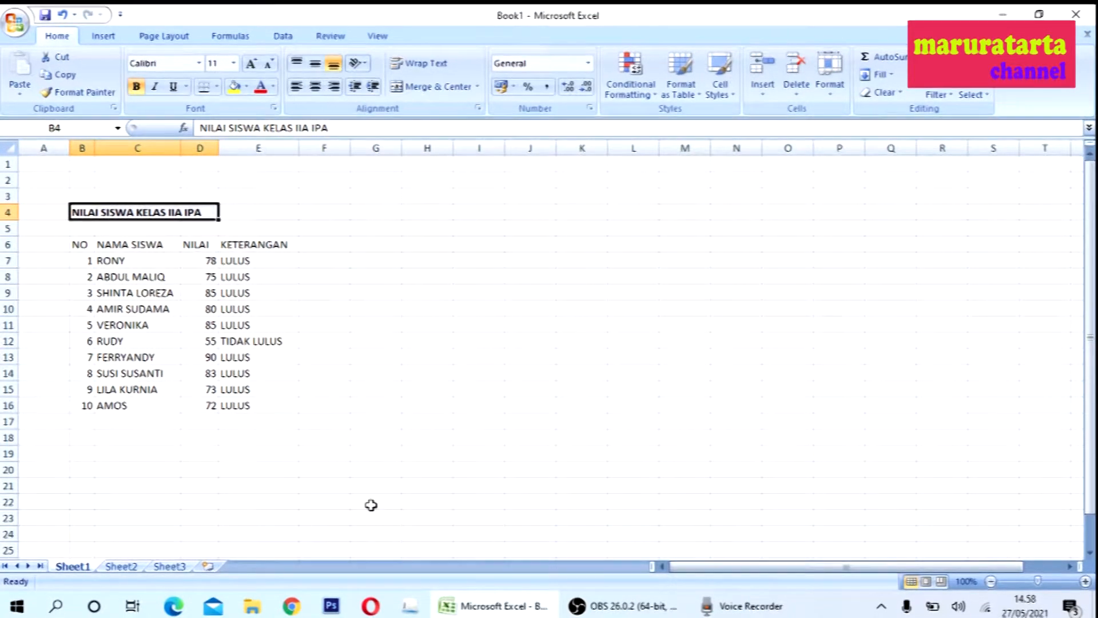
left_click(173, 87)
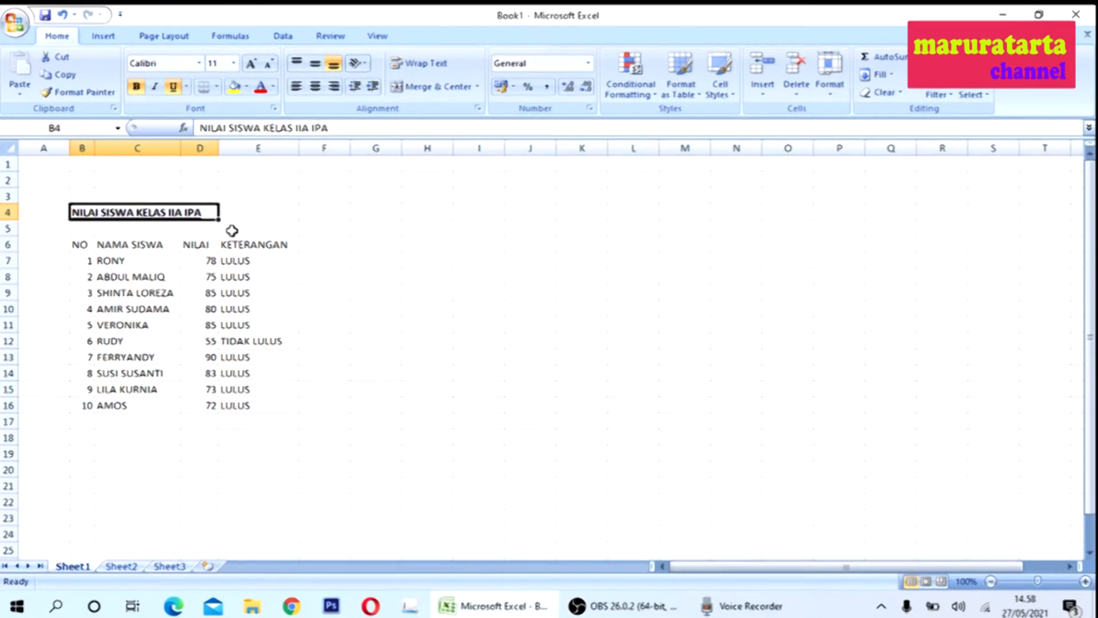
left_click(252, 215)
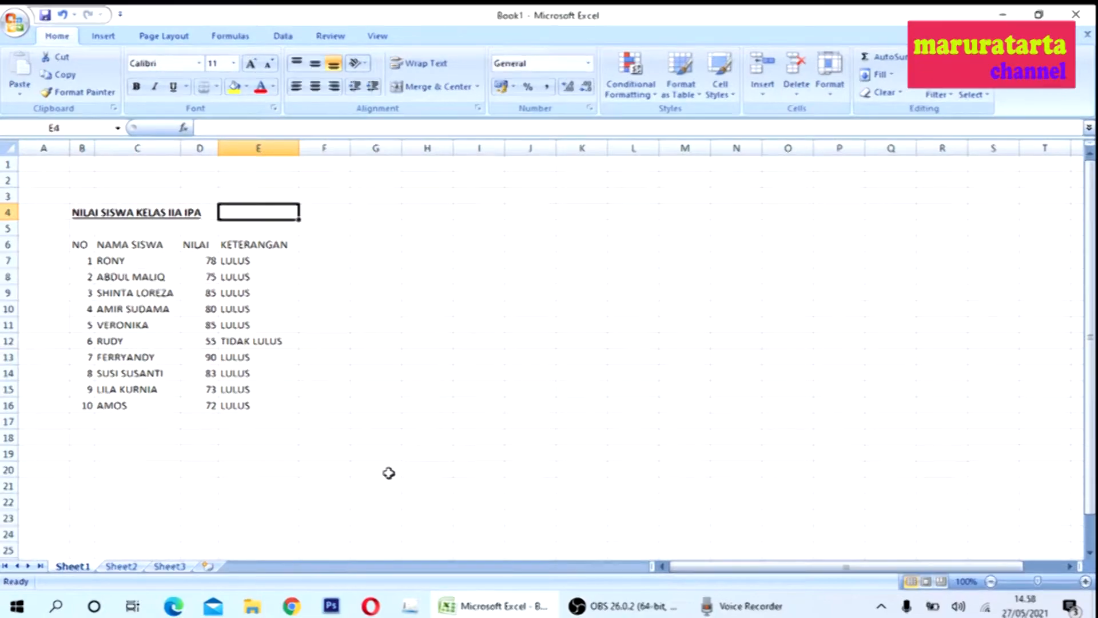
Set the font size of the title NILAI SISWA KELAS IIA IPA to 16.
left_click_drag(82, 214, 206, 213)
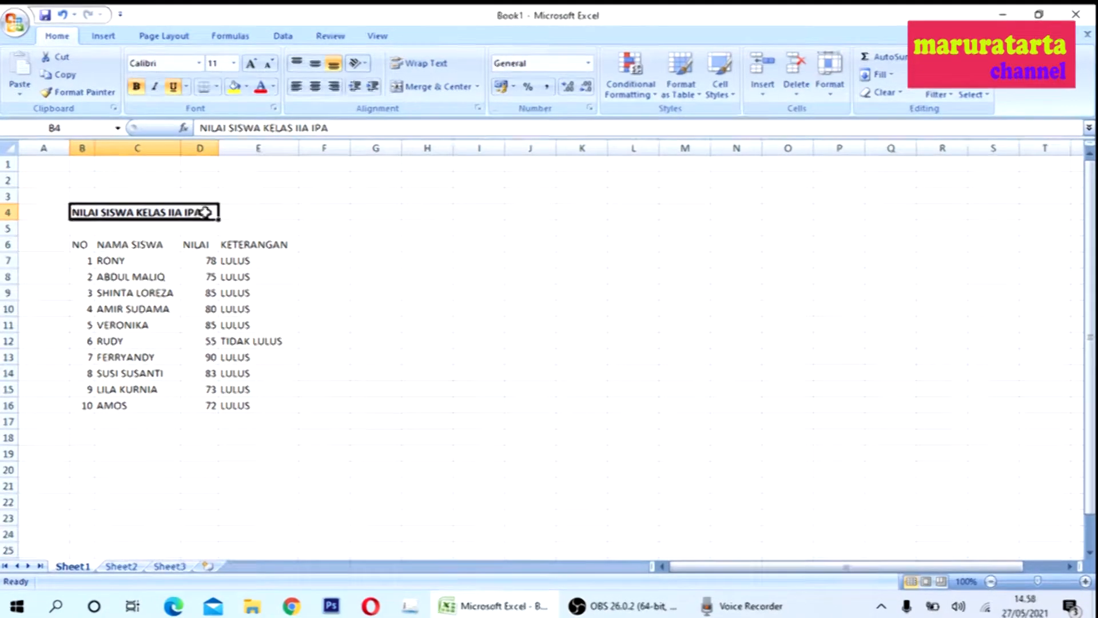
left_click(234, 64)
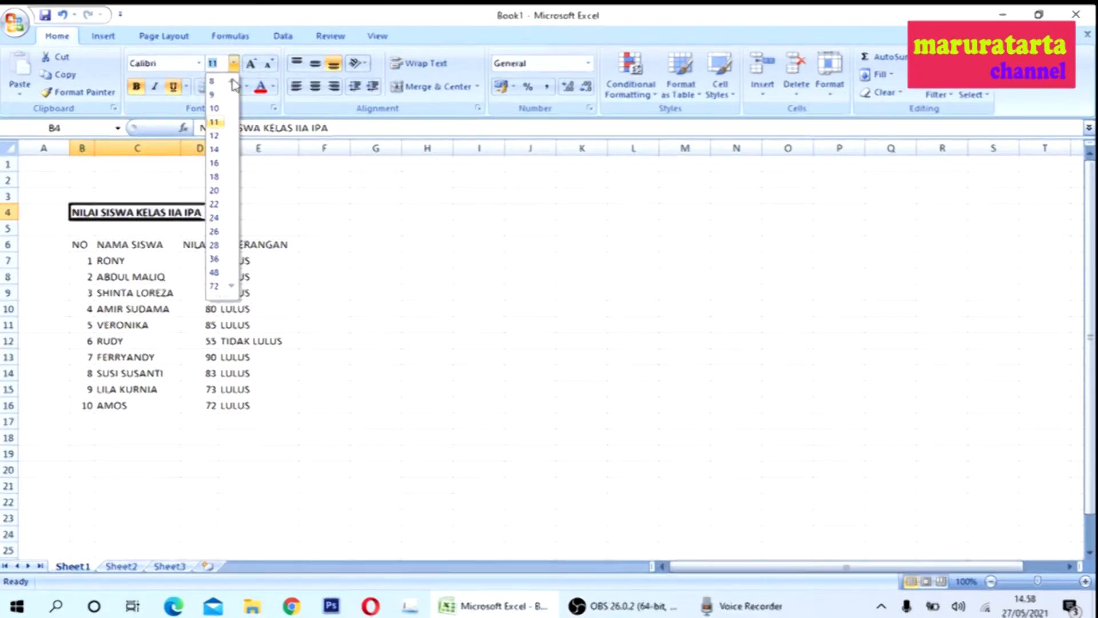
left_click(222, 163)
left_click(274, 235)
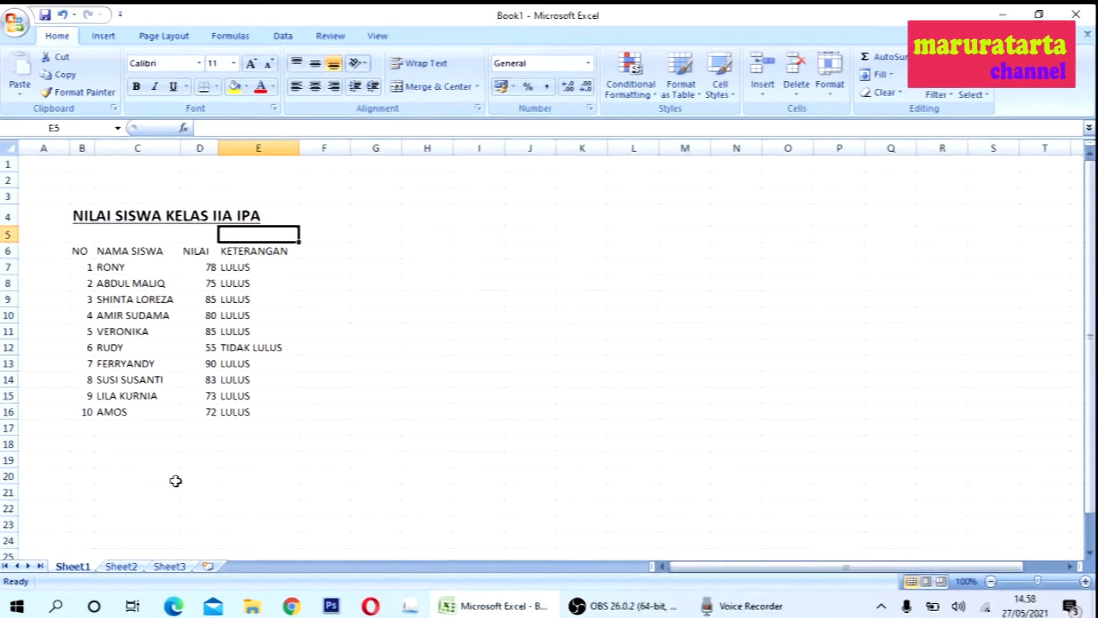
Centre the column headings NO, NAMA SISWA, NILAI and KETERANGAN in cells B6 to E6 and make them bold.
left_click(155, 433)
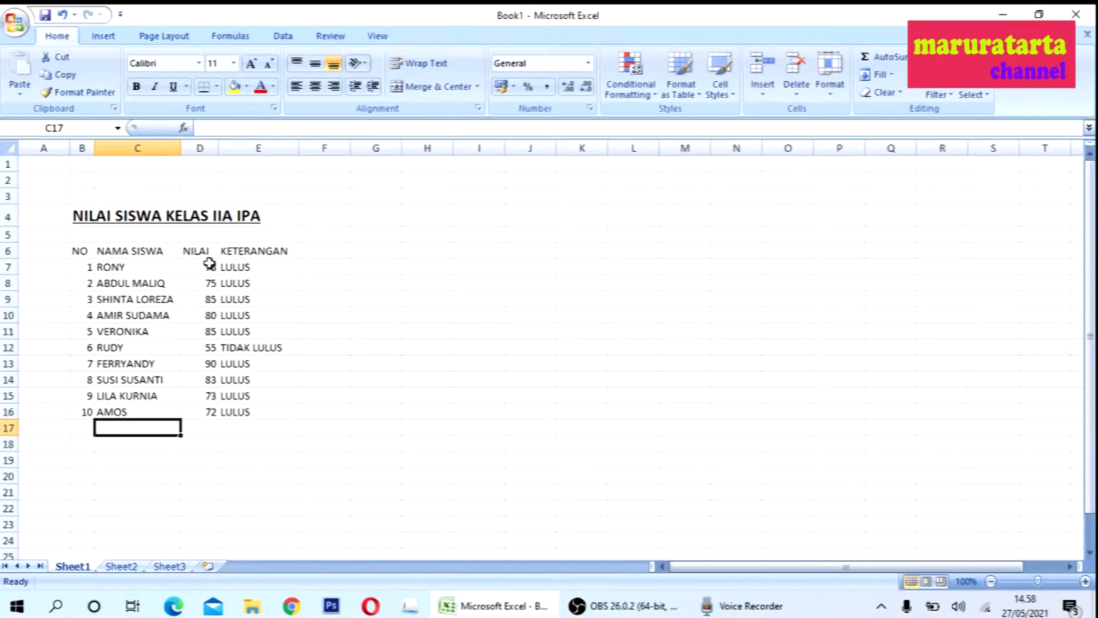
left_click(82, 251)
left_click_drag(82, 250, 273, 253)
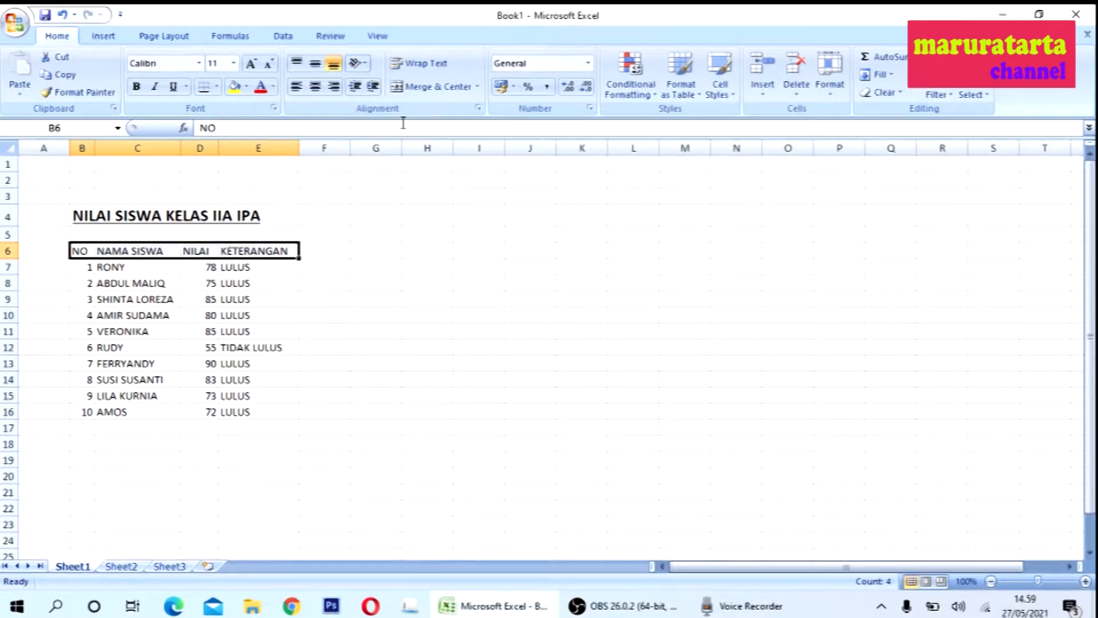
left_click(316, 87)
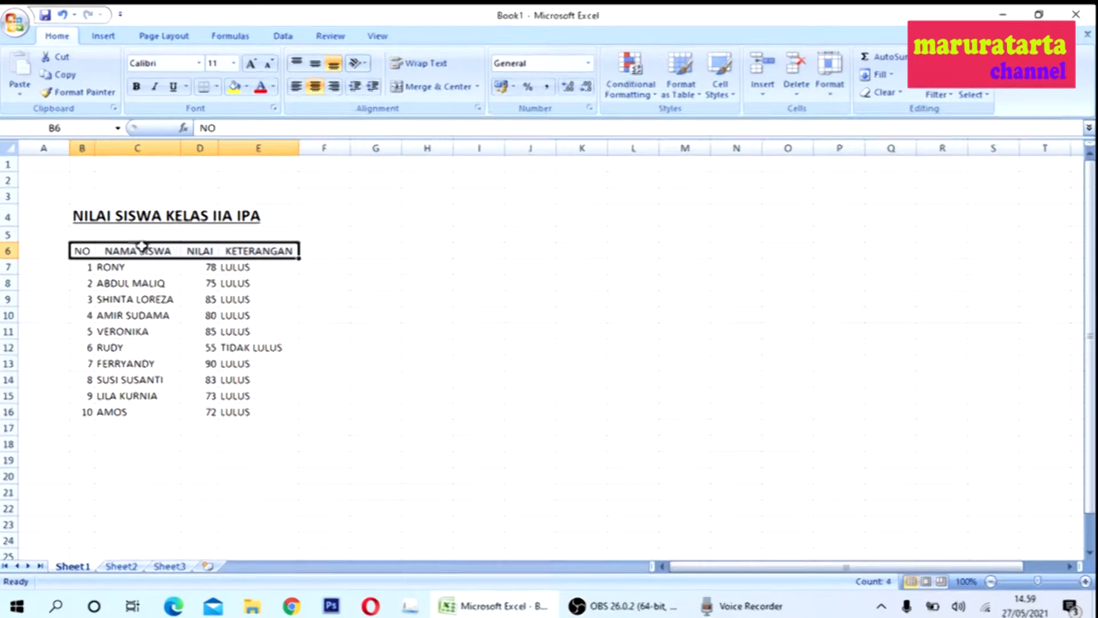
left_click(136, 86)
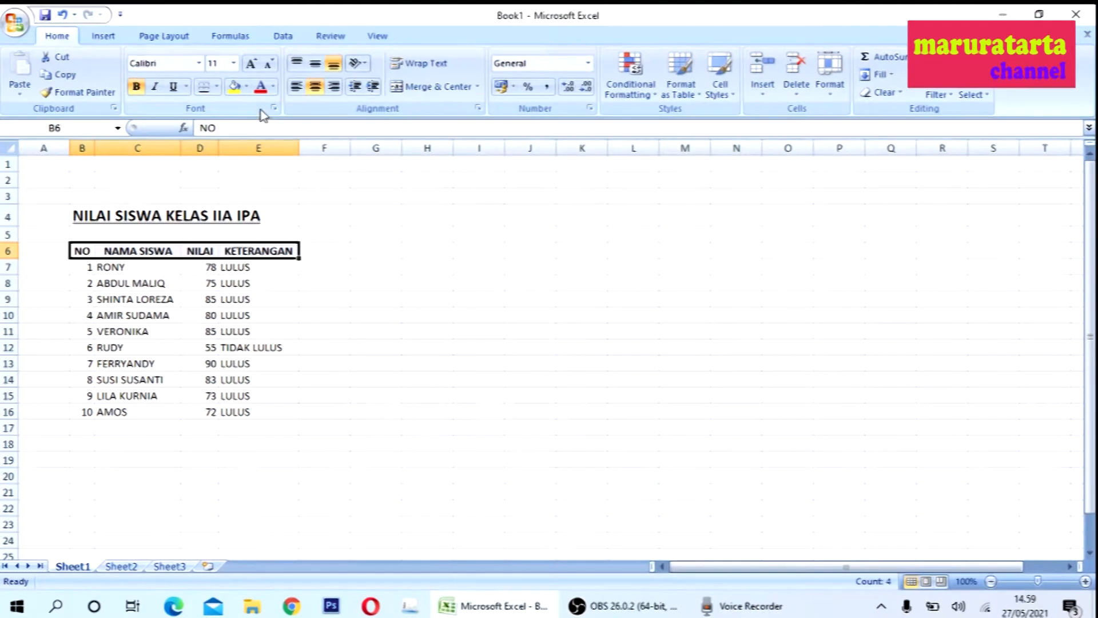
Colour the text of the column headings in cells B6 to E6 with the standard red.
left_click(274, 87)
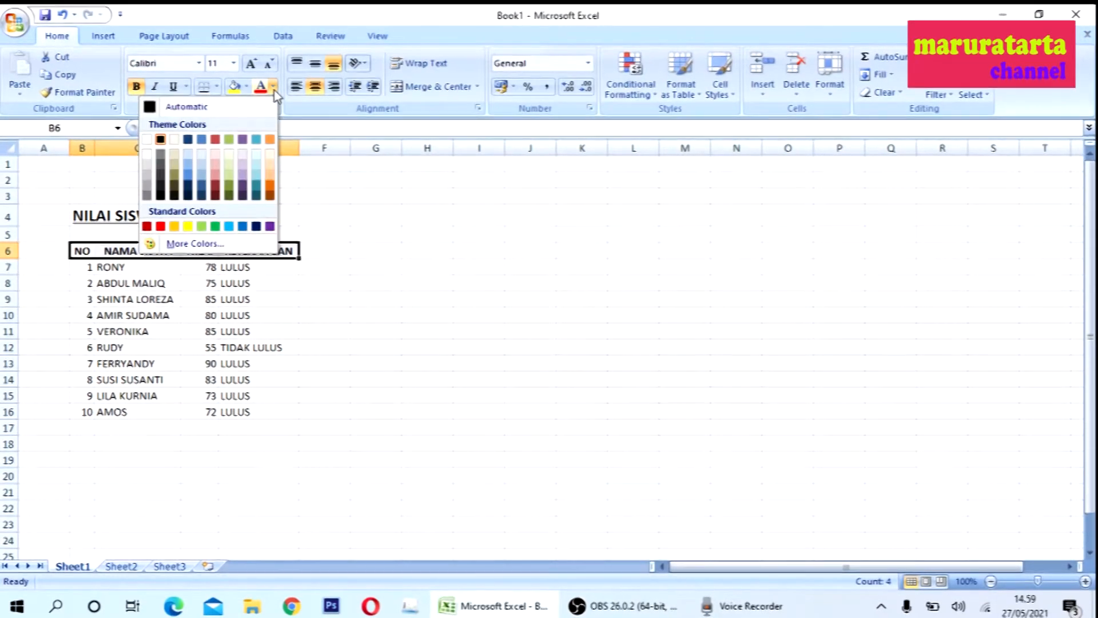
left_click(161, 227)
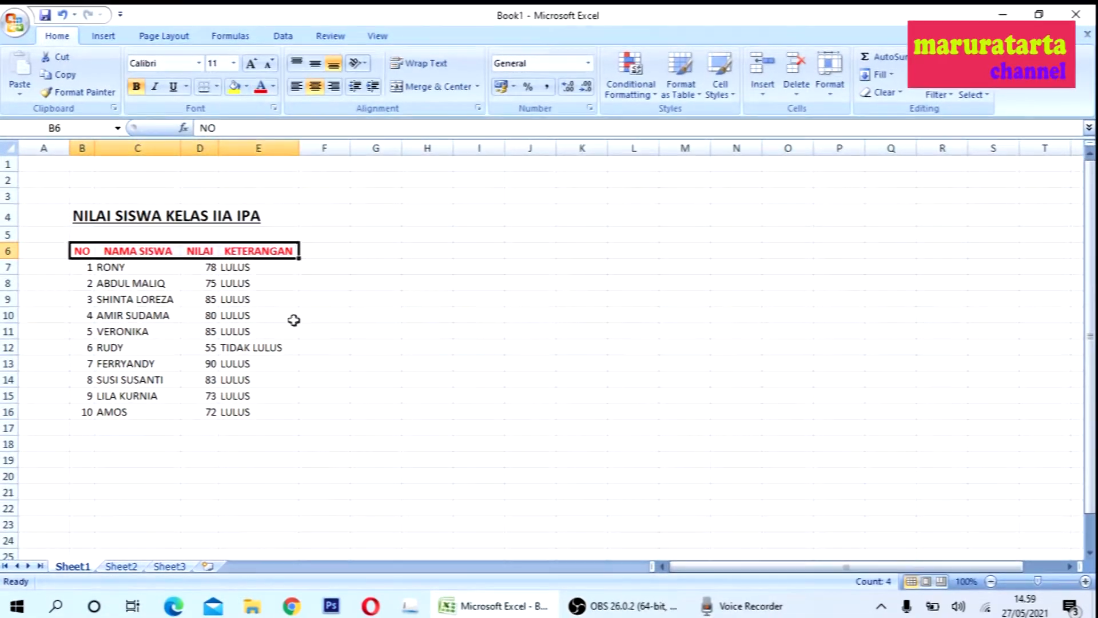
left_click(284, 281)
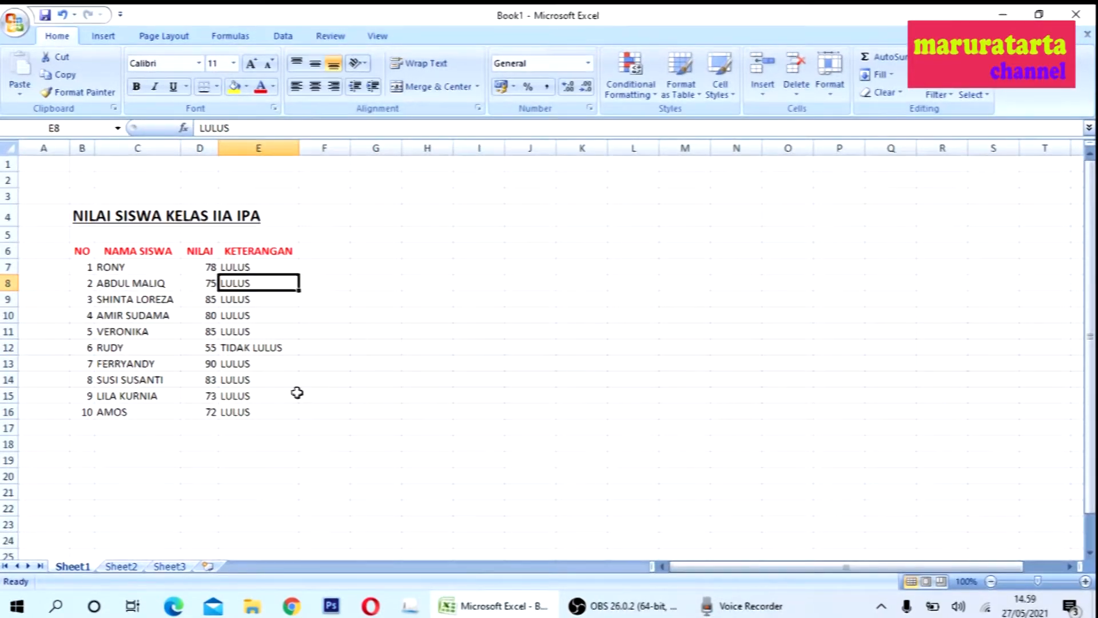
left_click(295, 412)
left_click(286, 442)
left_click(172, 449)
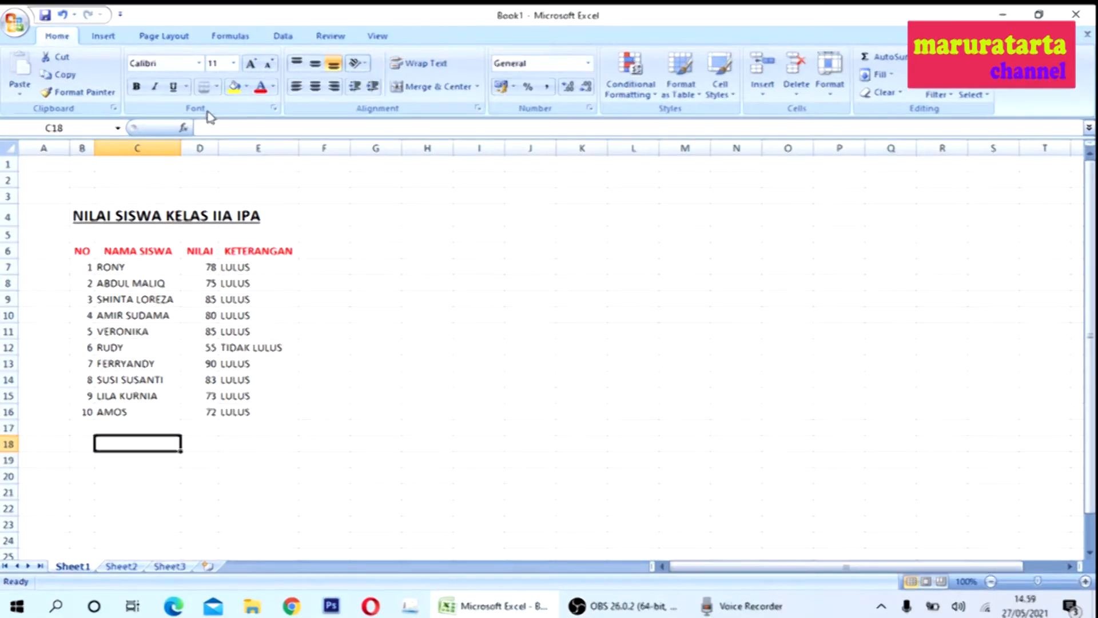
left_click(216, 87)
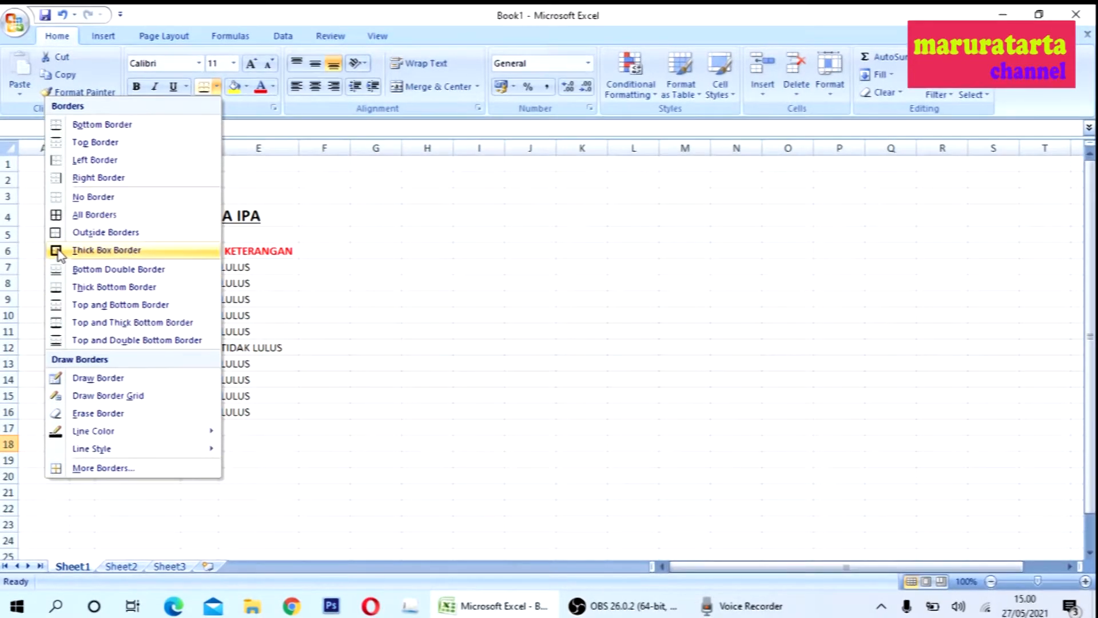
left_click(398, 349)
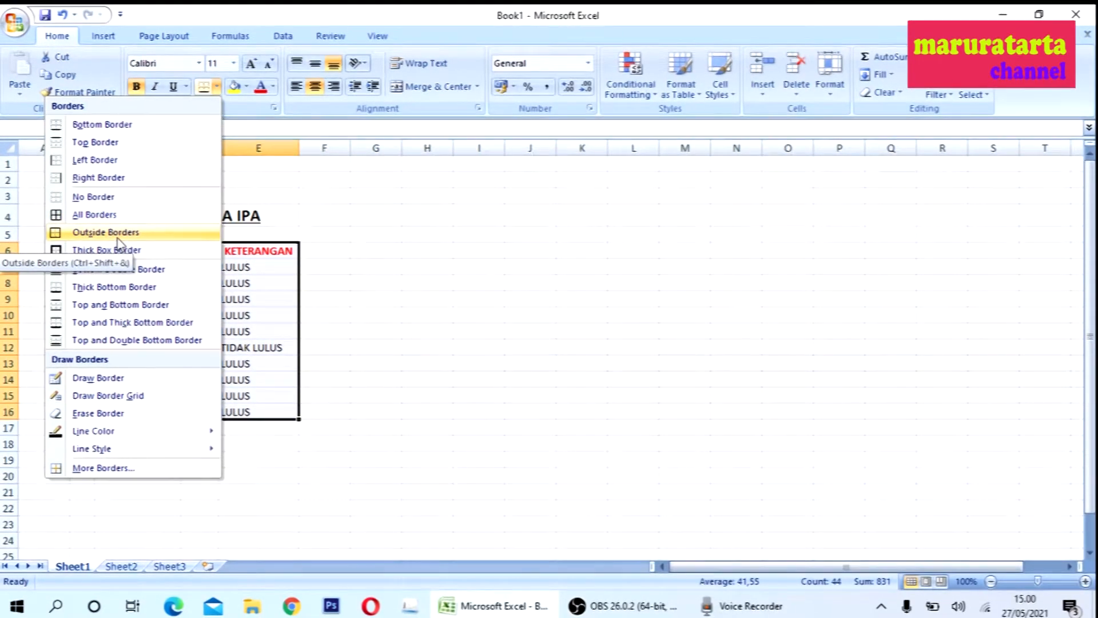
Apply all borders to the grade table in cells B6 to E16.
left_click(112, 216)
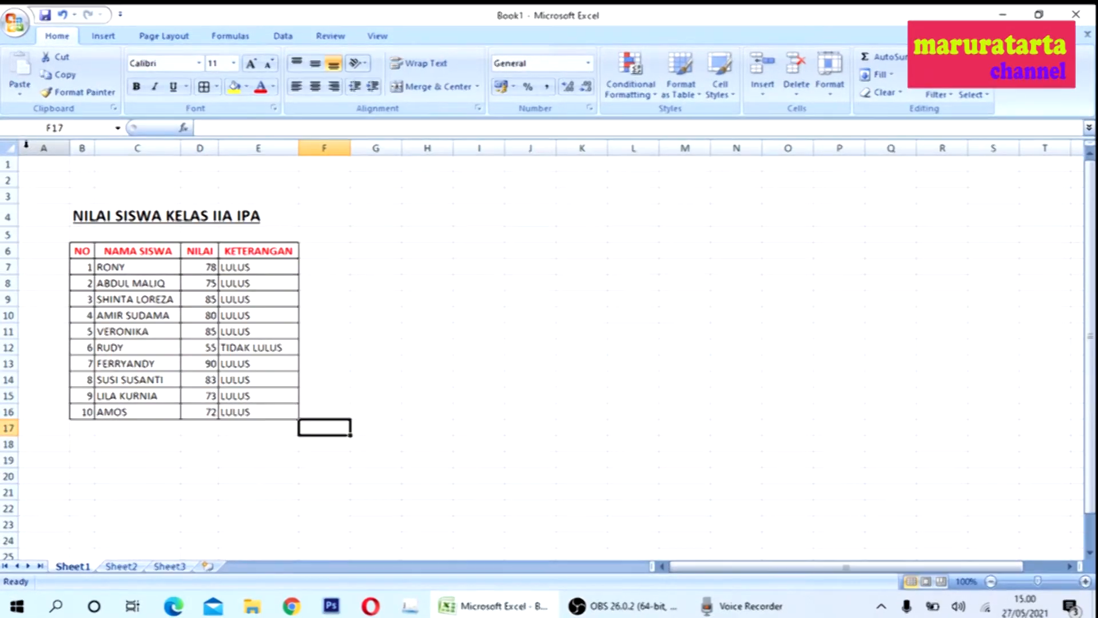
Save the workbook as an Excel Workbook named MATERI 2 in the BELAJAR EXCEL folder on drive D.
left_click(16, 22)
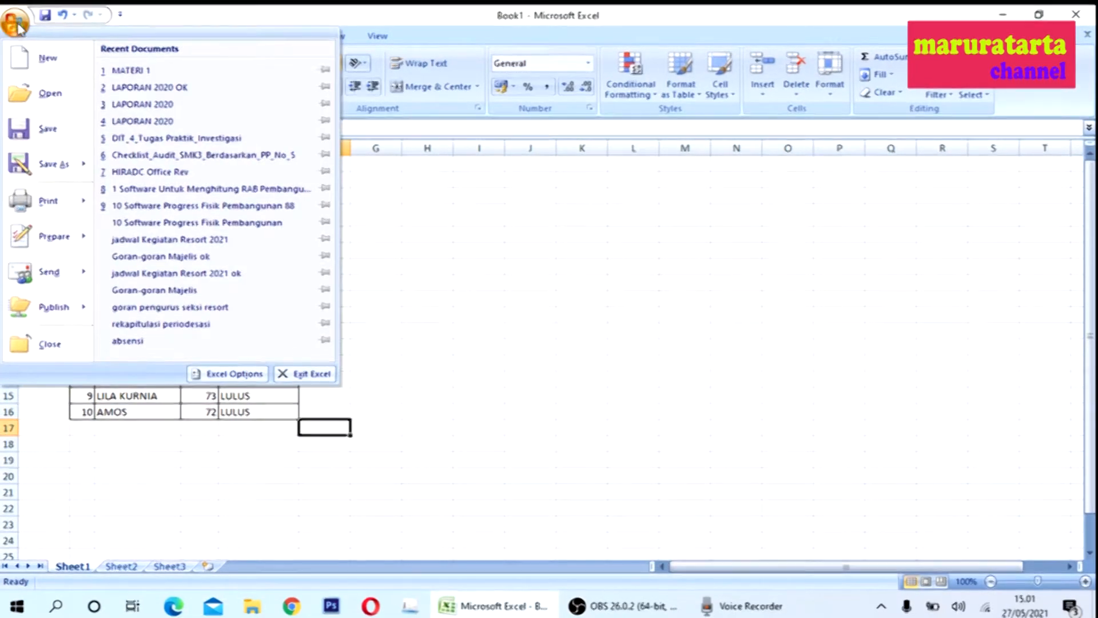
left_click(43, 135)
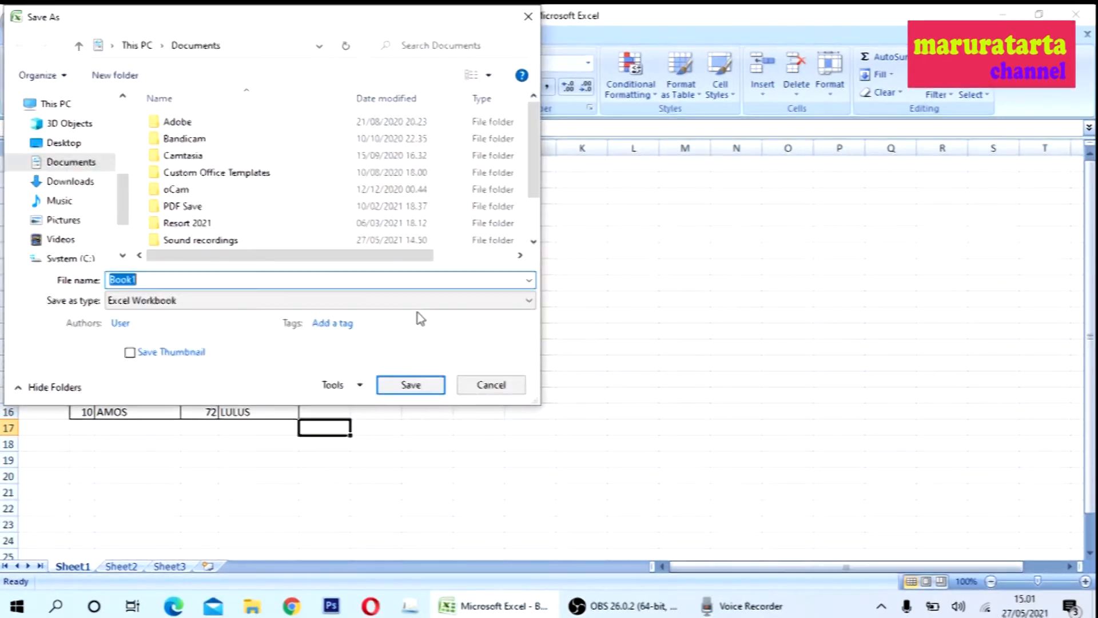
scroll(132, 215, "down", 1)
scroll(123, 220, "down", 1)
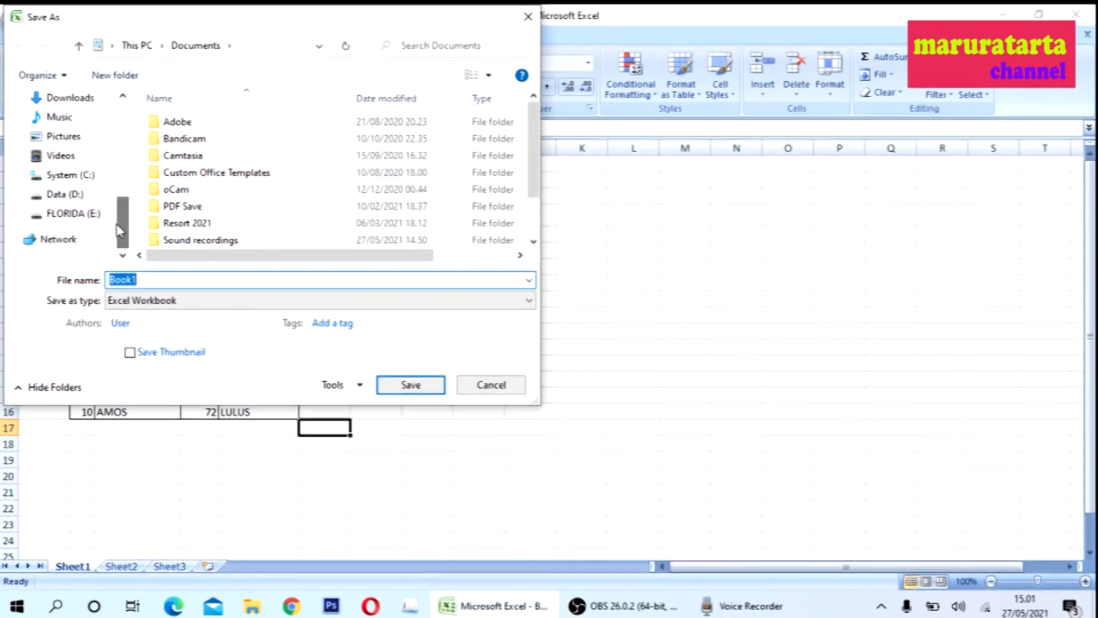
left_click(80, 195)
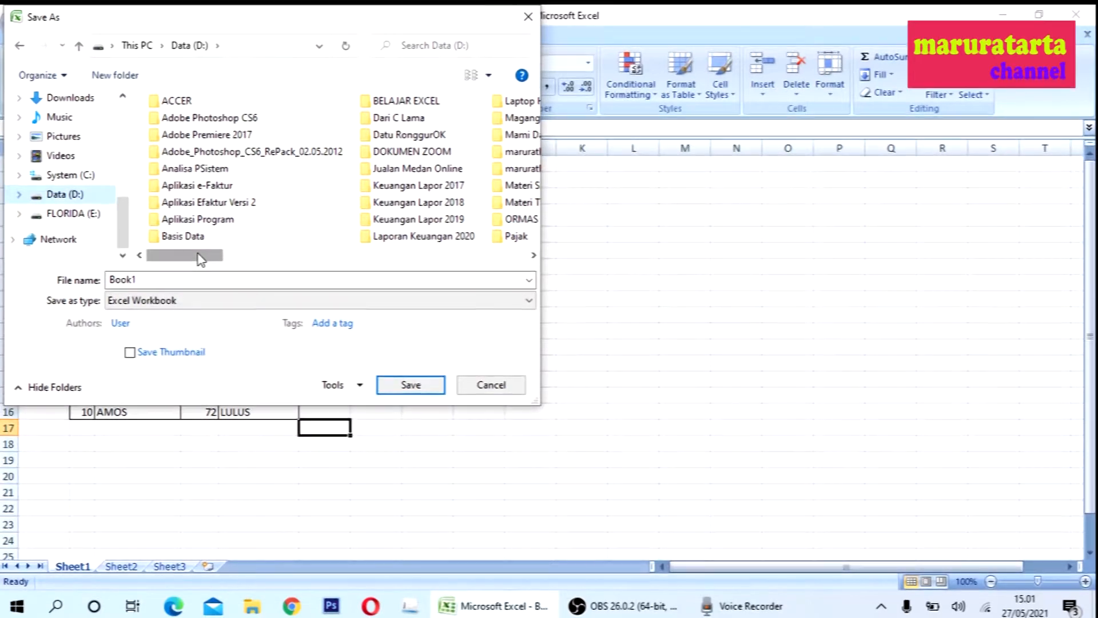
double_click(400, 101)
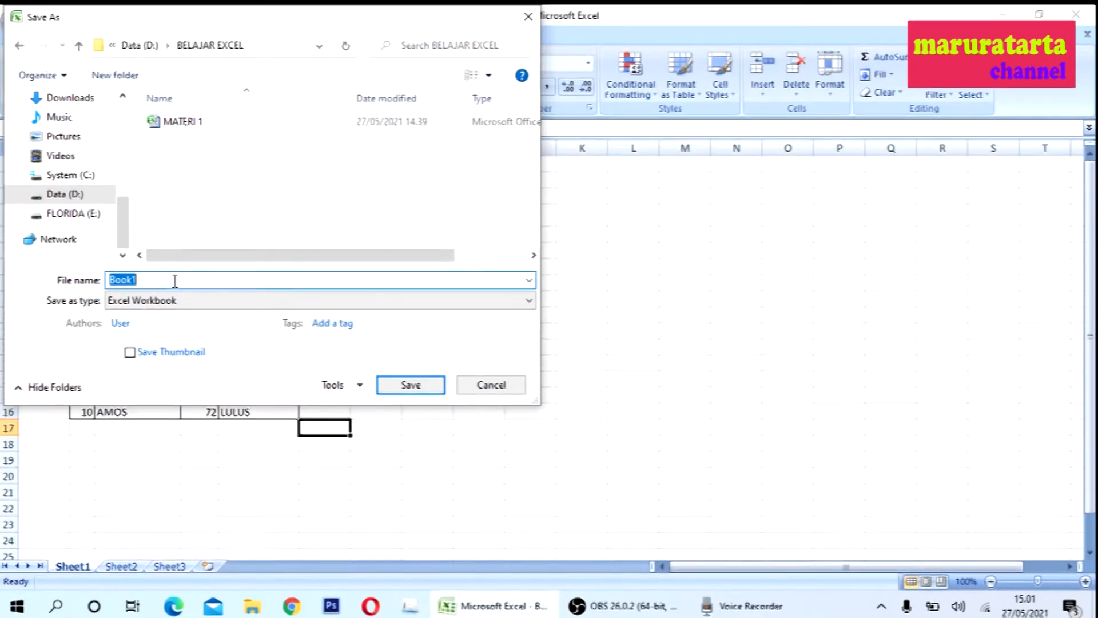
type("MATERI ")
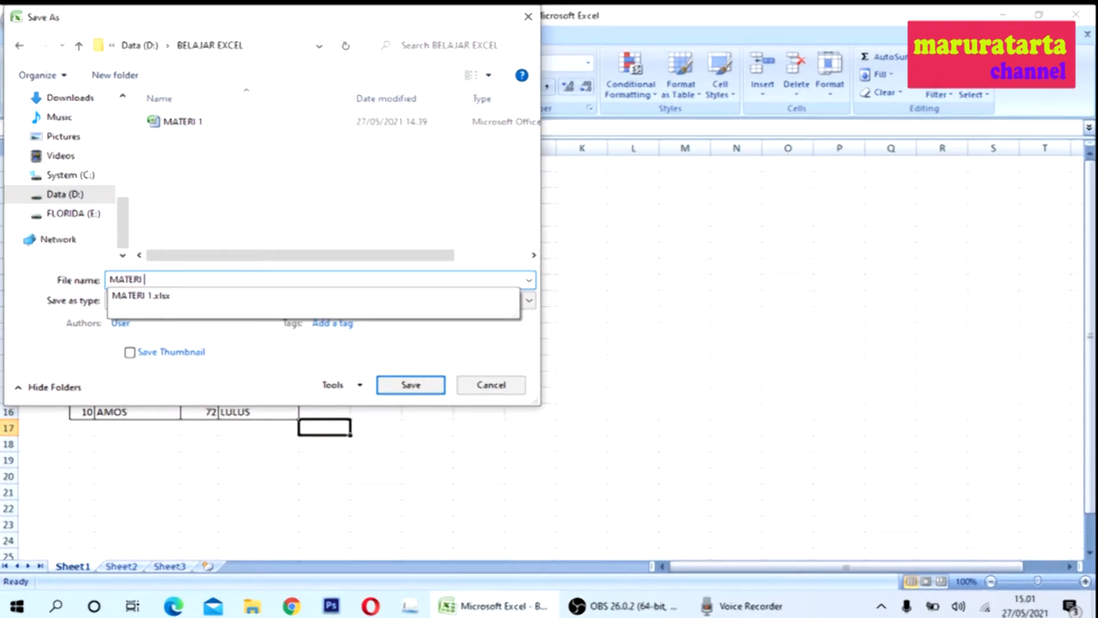
type("2")
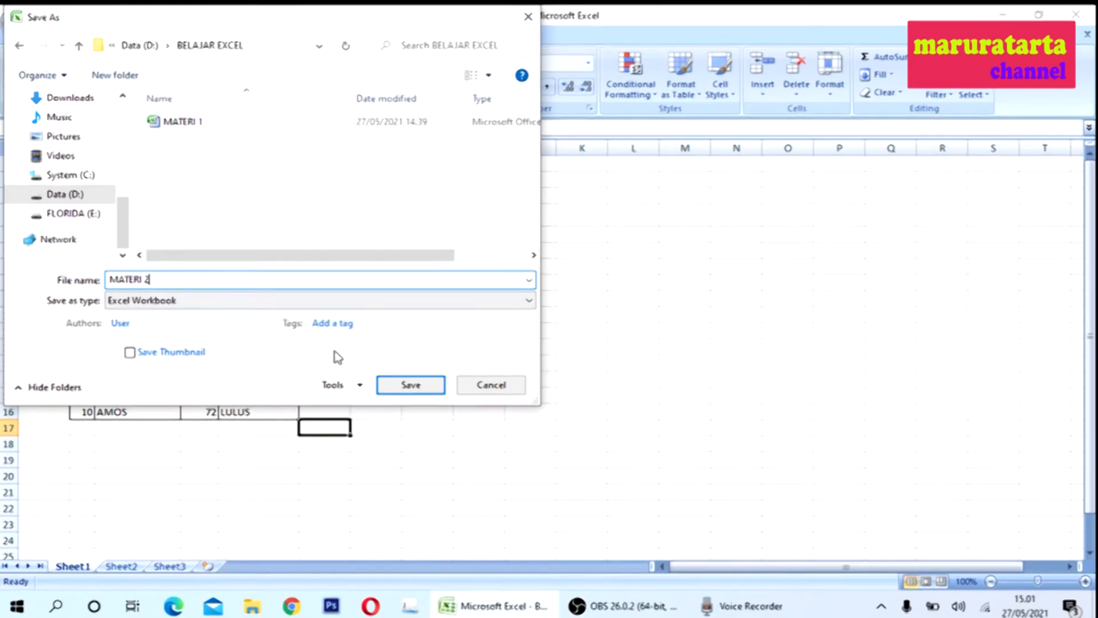
left_click(438, 388)
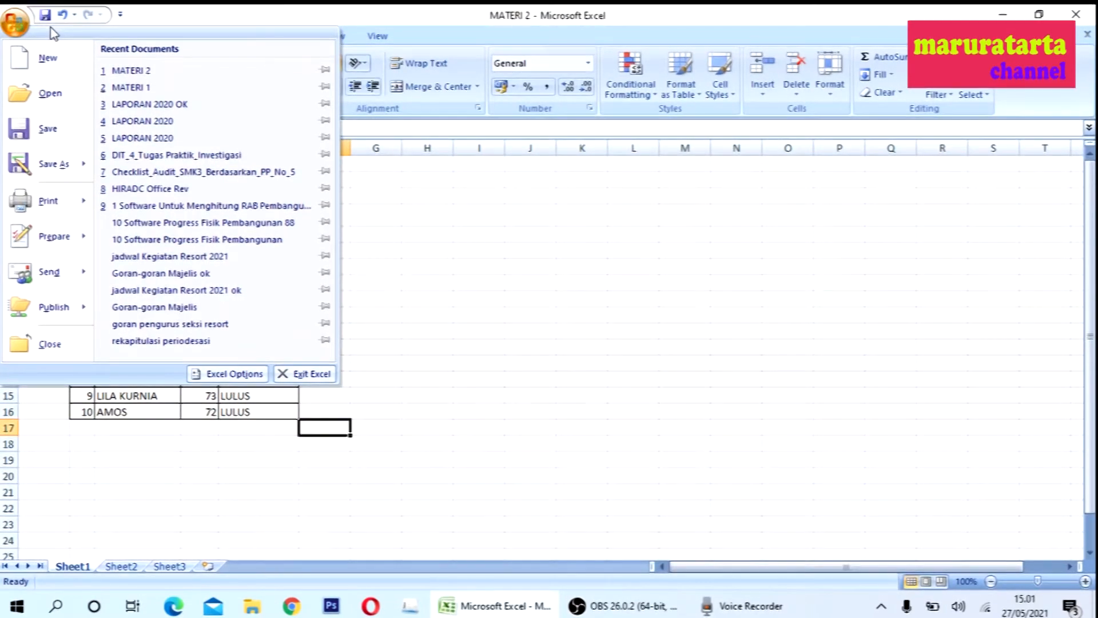
Close the MATERI 2 workbook and reopen it from the BELAJAR EXCEL folder.
left_click(79, 345)
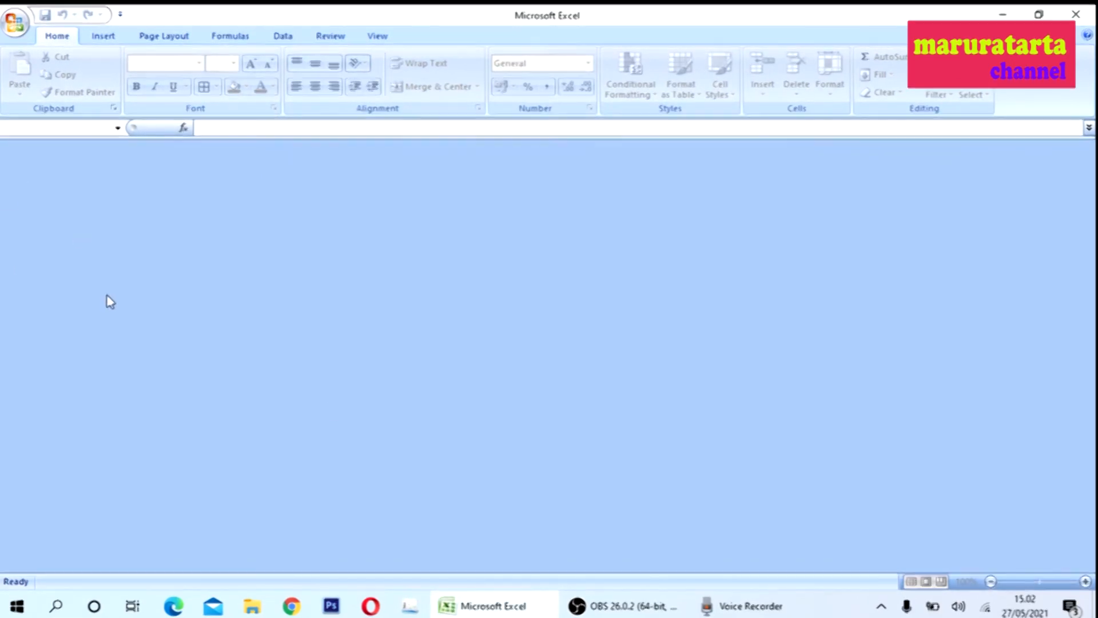
left_click(12, 26)
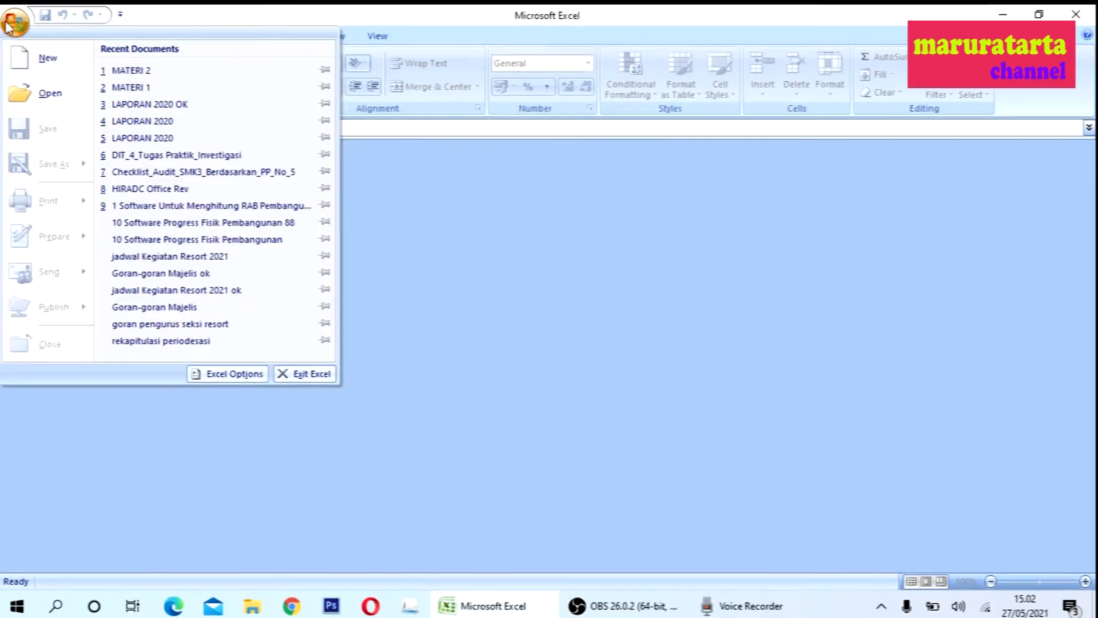
left_click(67, 101)
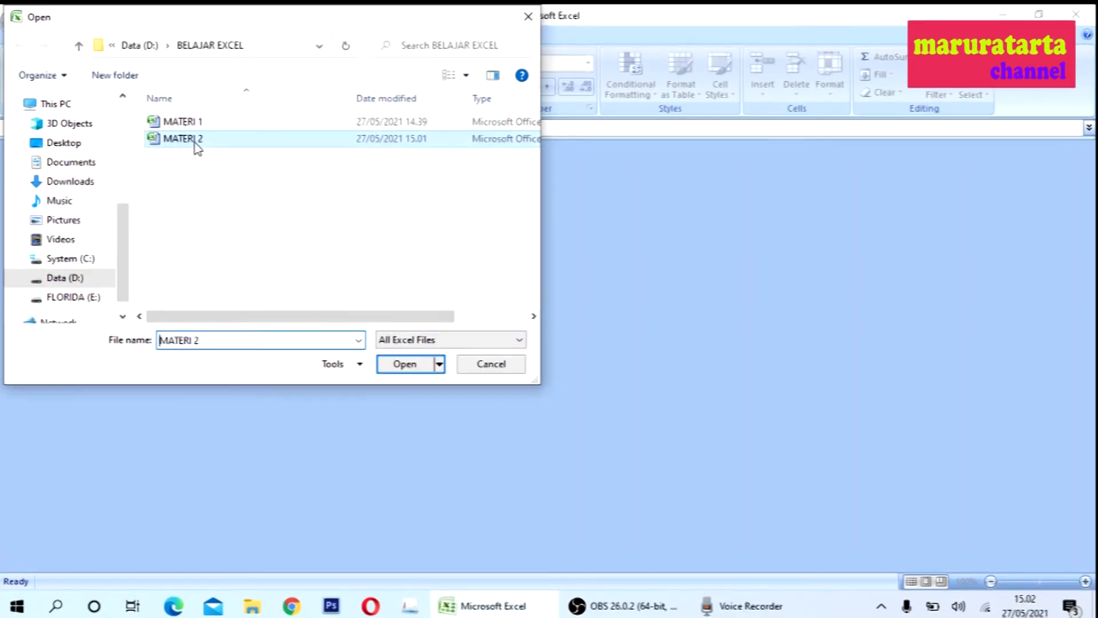
left_click(404, 366)
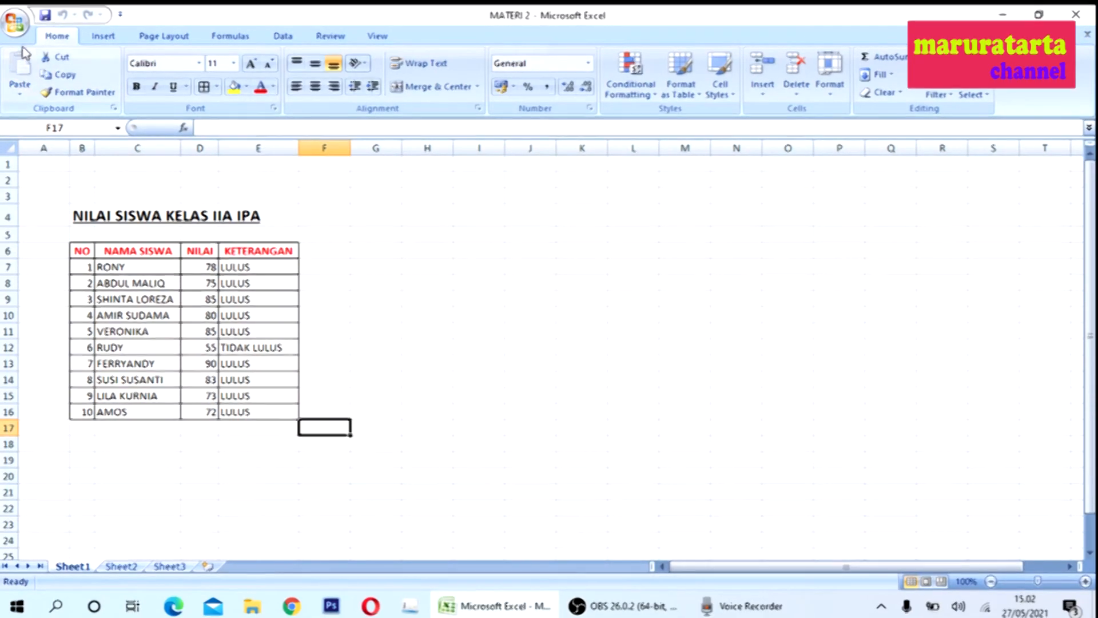
Exit the spreadsheet program completely.
left_click(15, 23)
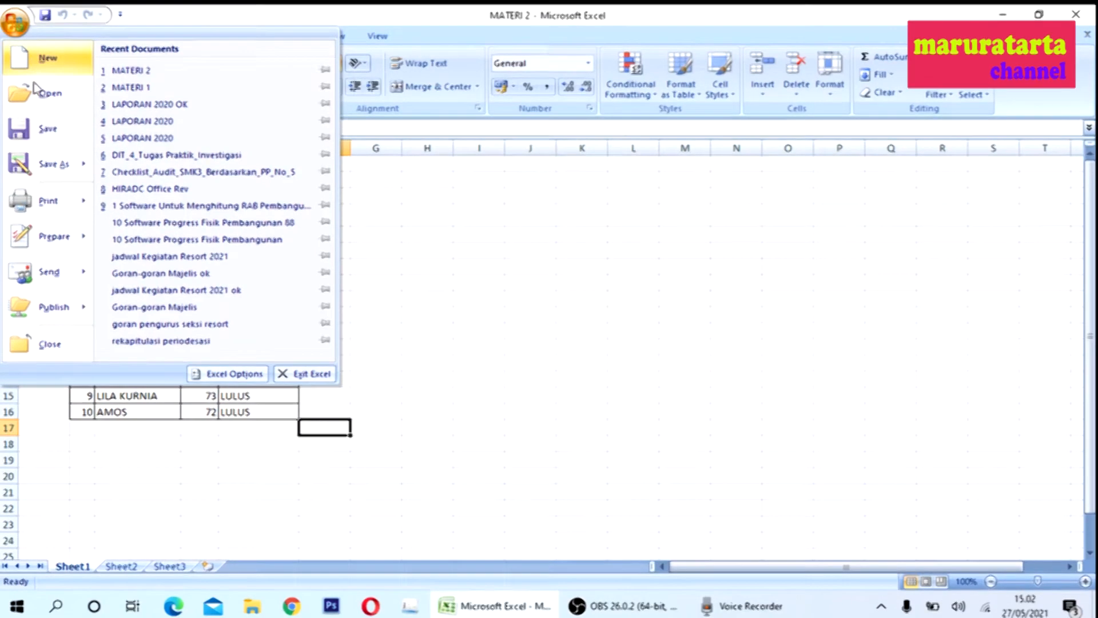
left_click(311, 374)
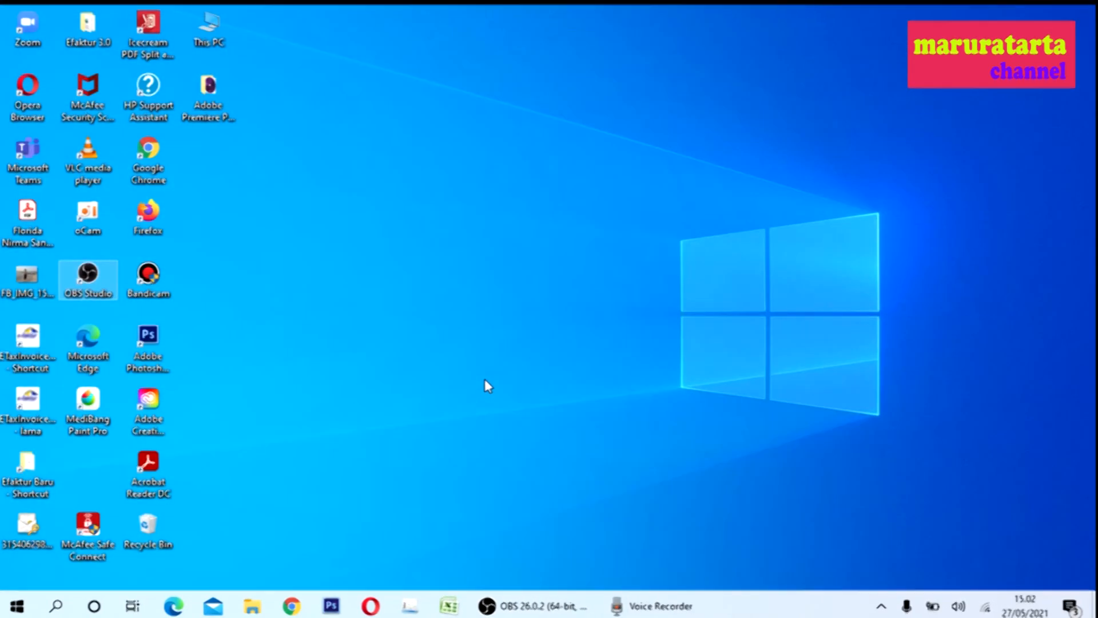